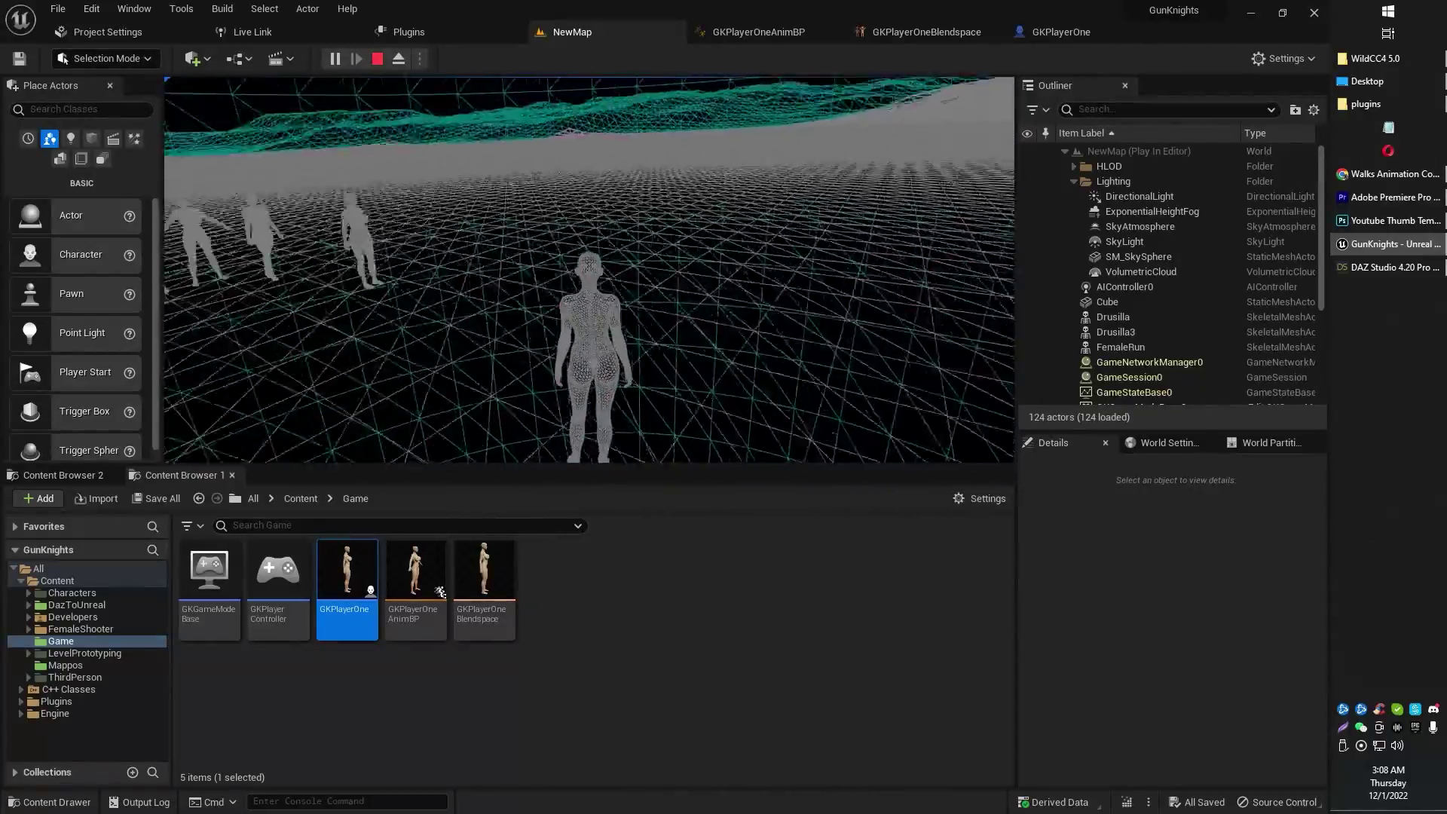
Walk the character forward in the running wireframe play session, zoom in on her head, and stop playing.
key(w)
scroll(589, 269, up, 5)
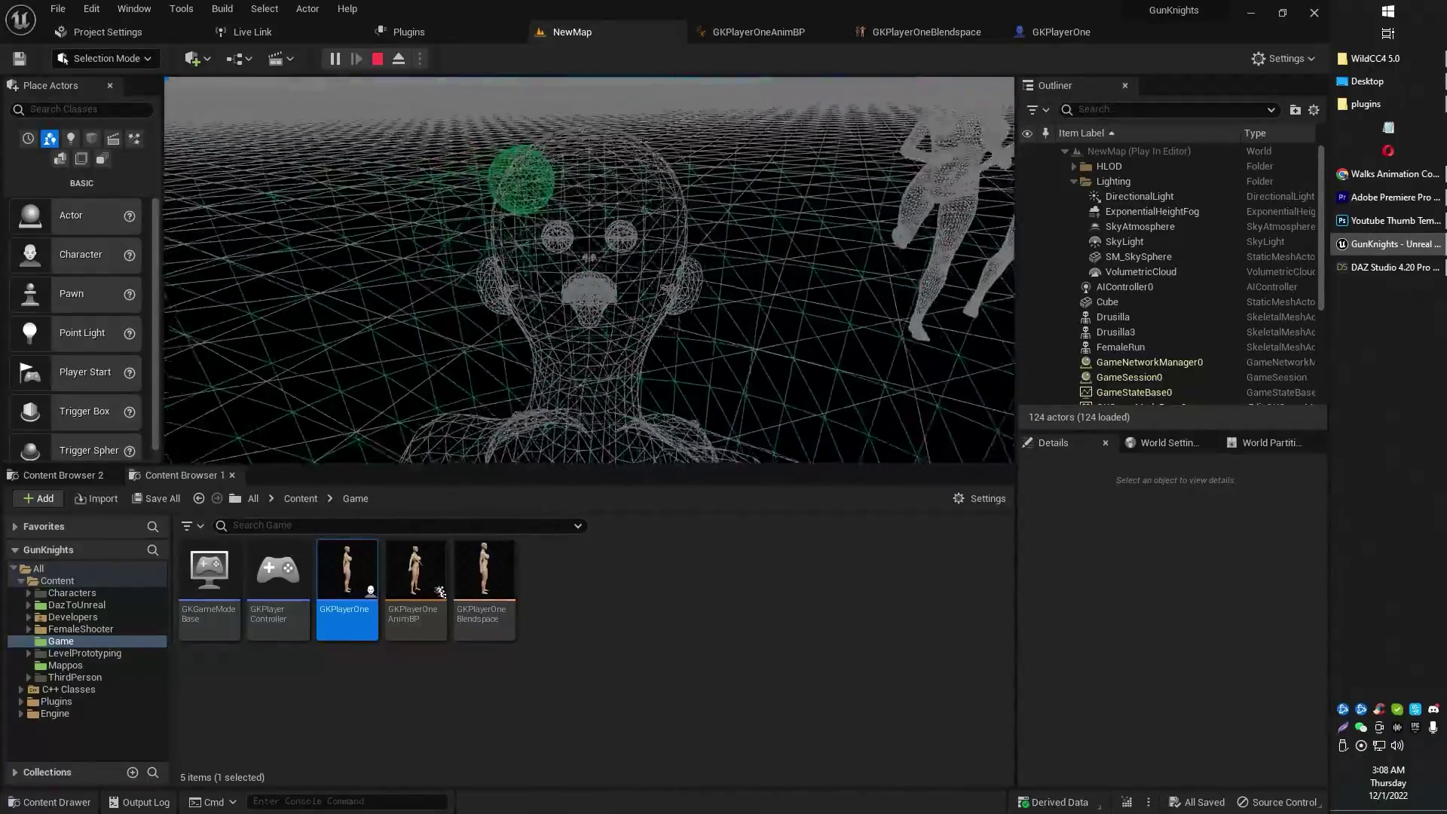
key(Escape)
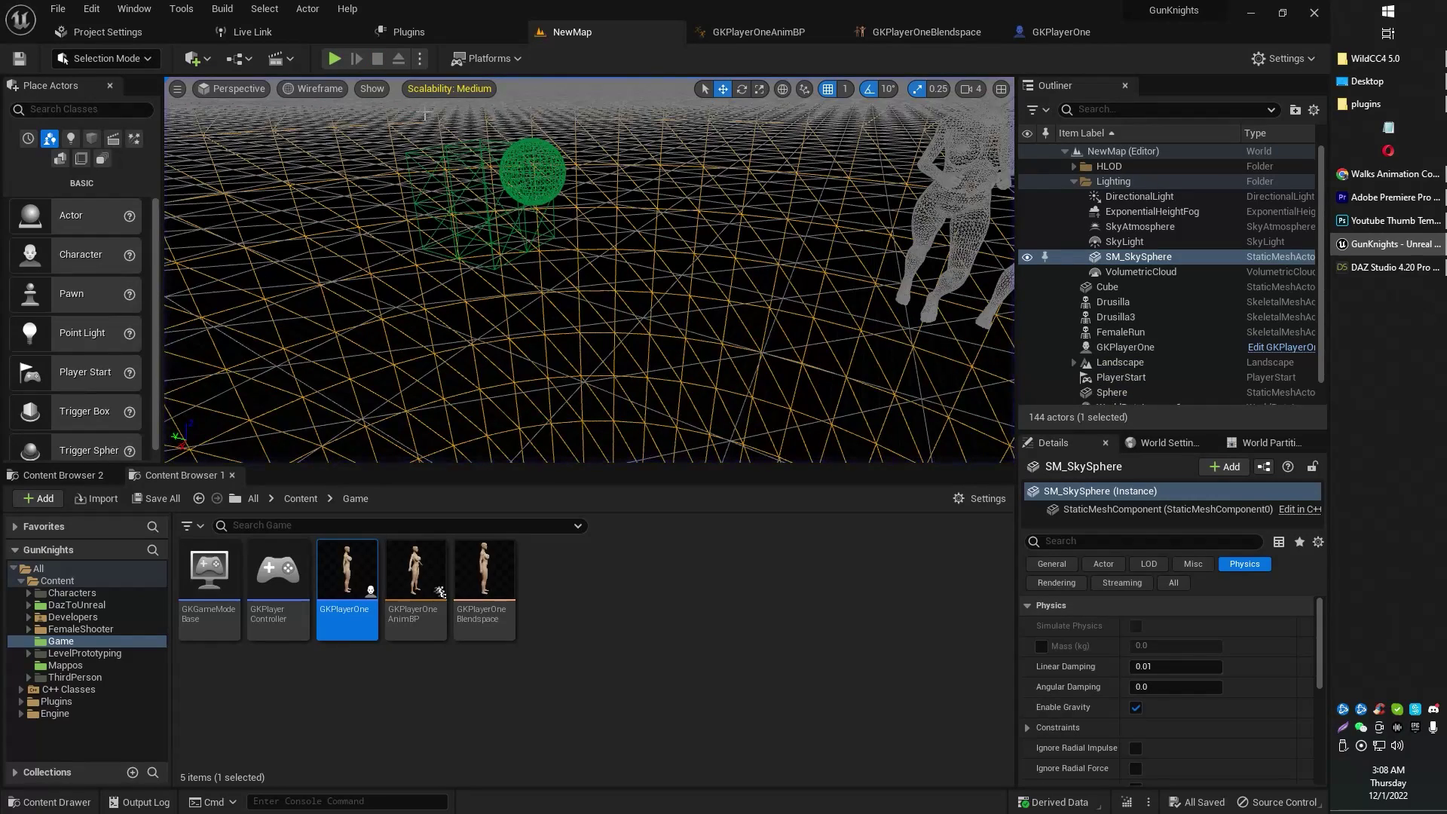
Open the GKPlayerOne blueprint and examine the character mesh from different distances.
click(1062, 32)
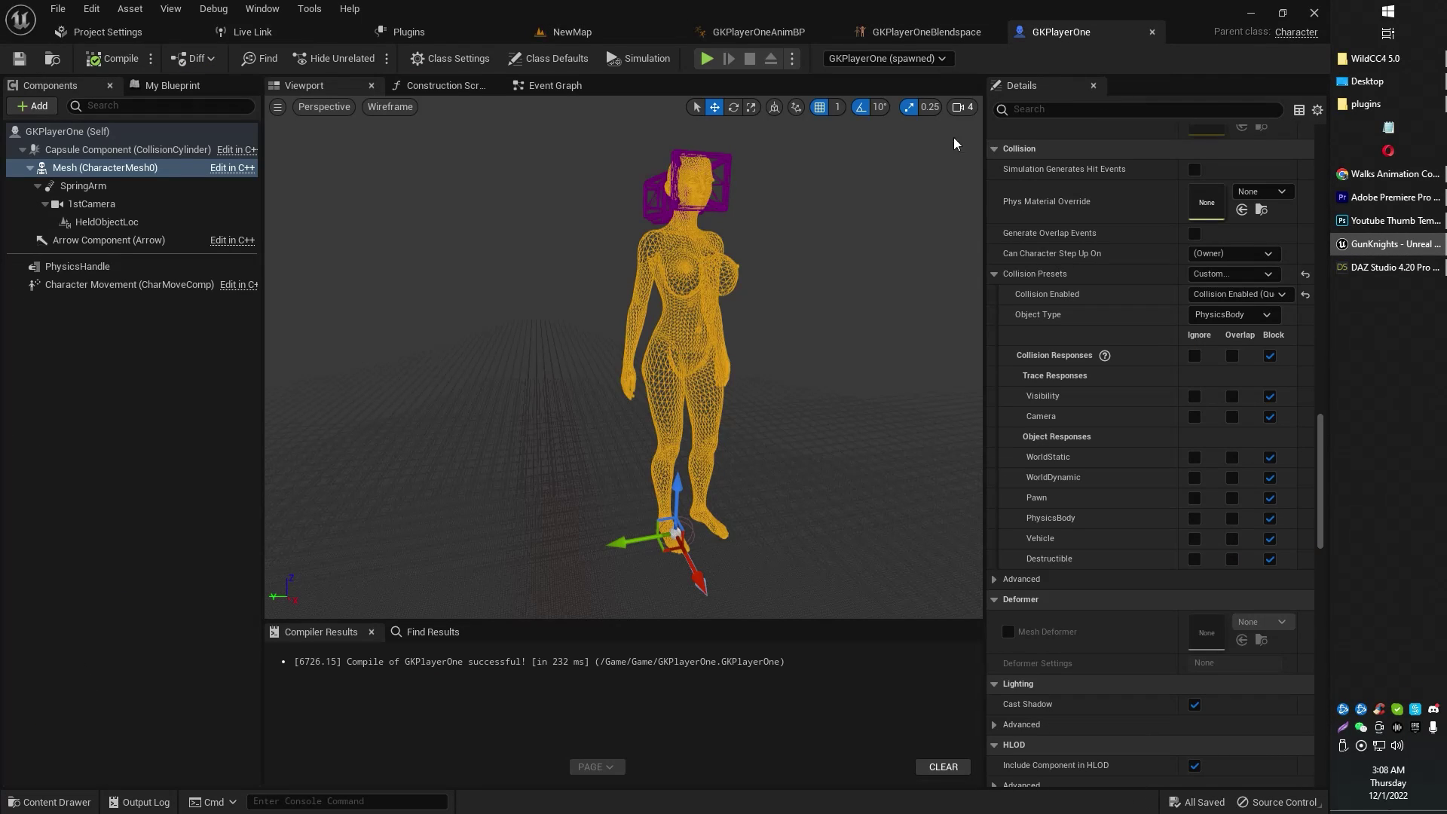
mouse_move(839, 238)
right_down()
mouse_move(886, 239)
mouse_move(895, 222)
mouse_move(887, 279)
mouse_move(920, 252)
mouse_move(838, 243)
right_up()
key(w)
key(s)
key(w)
key(a)
key(w)
key(s)
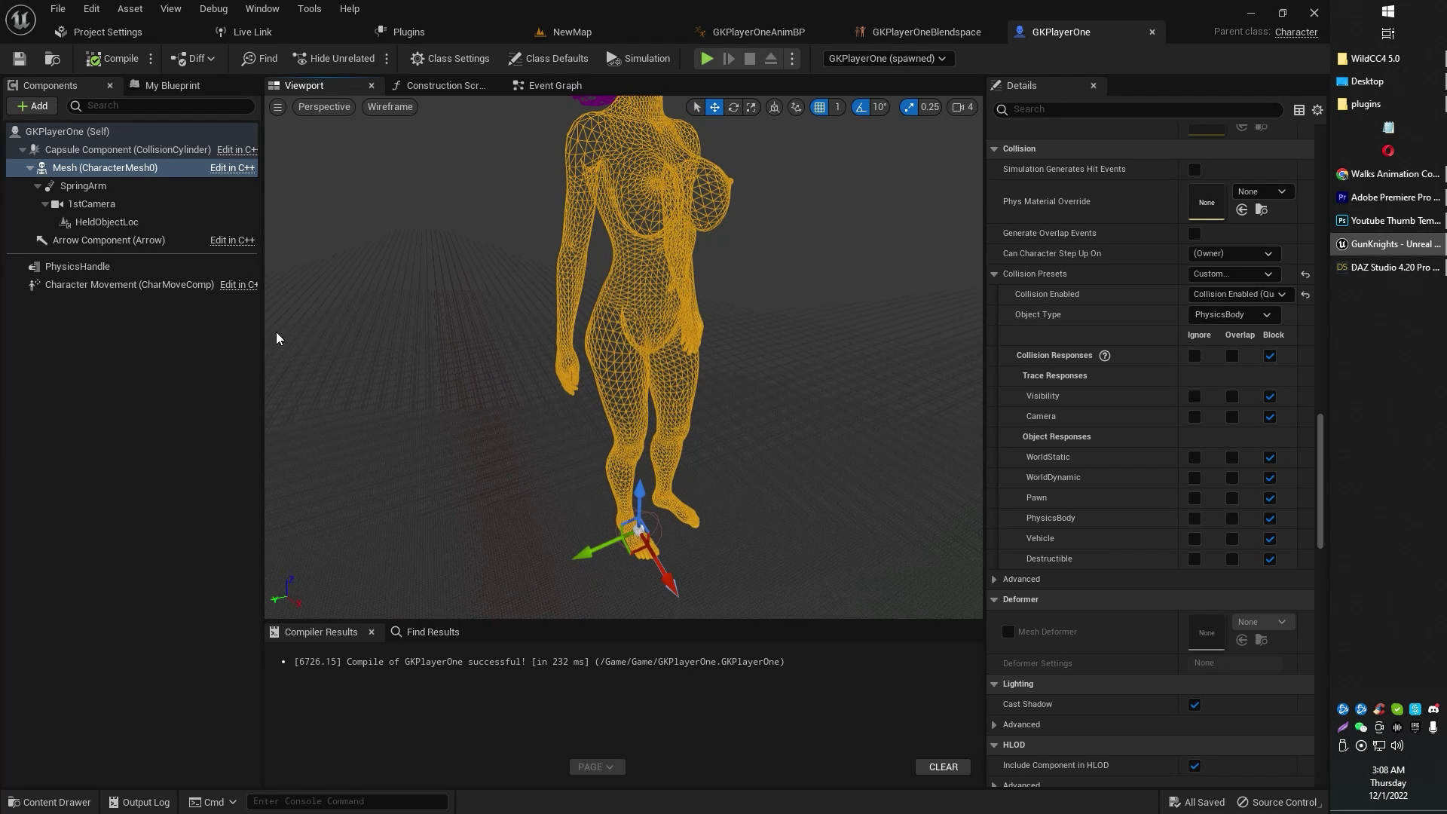
Select the Capsule Component and examine how its capsule sits relative to the character's feet.
click(86, 150)
right_drag(483, 384, 546, 407)
key(w)
key(w)
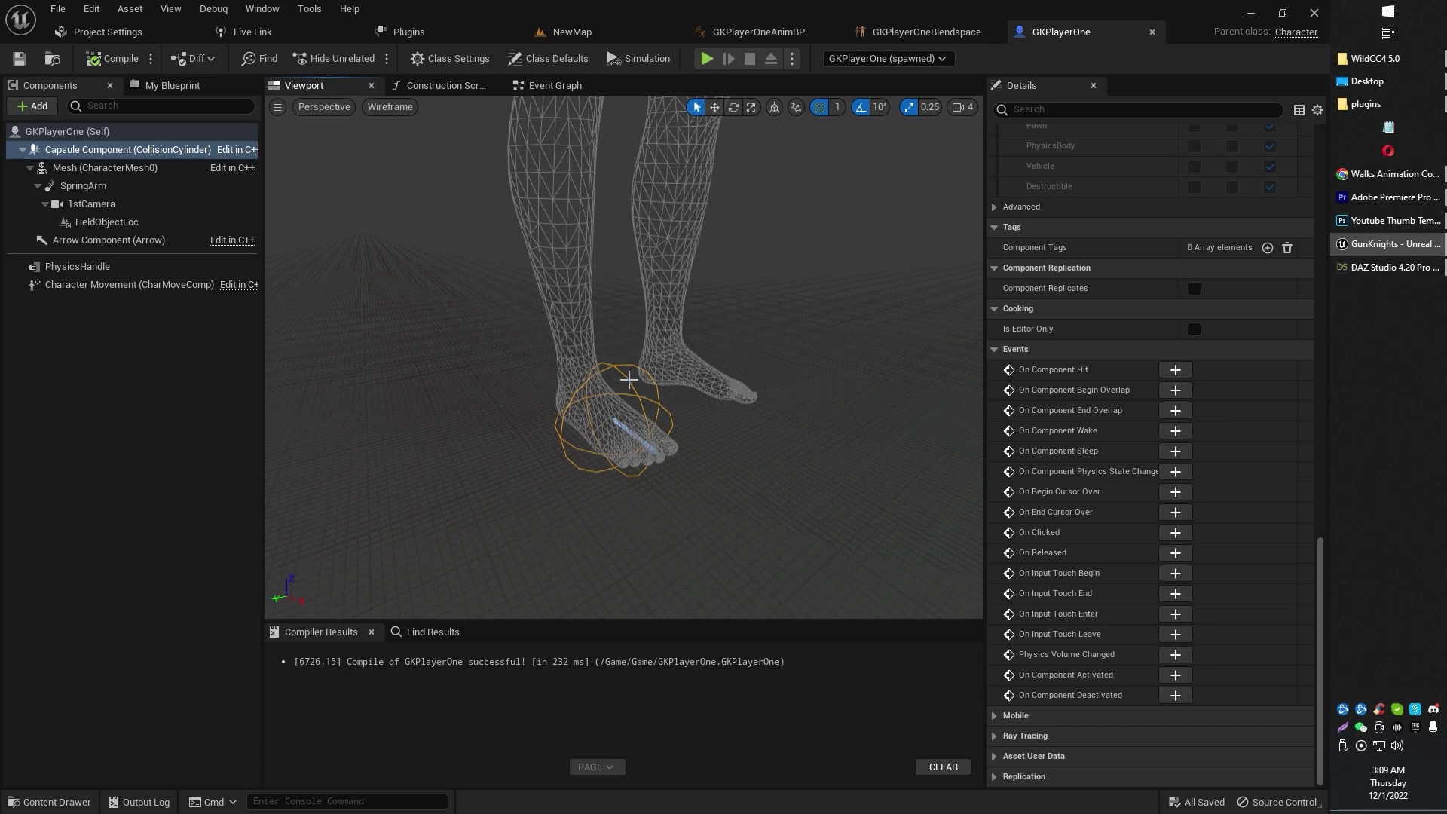
click(125, 155)
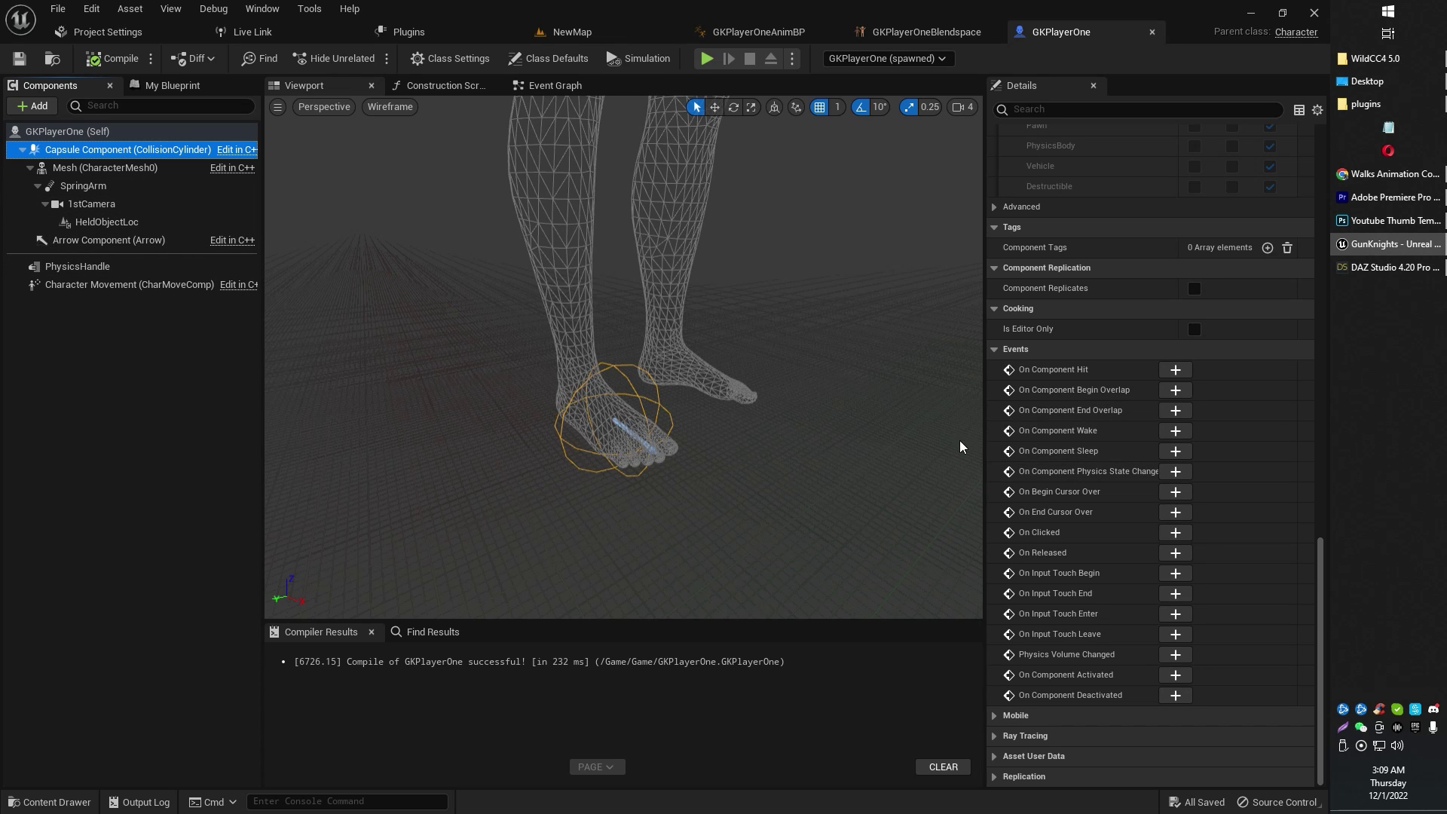
right_drag(892, 432, 860, 375)
key(s)
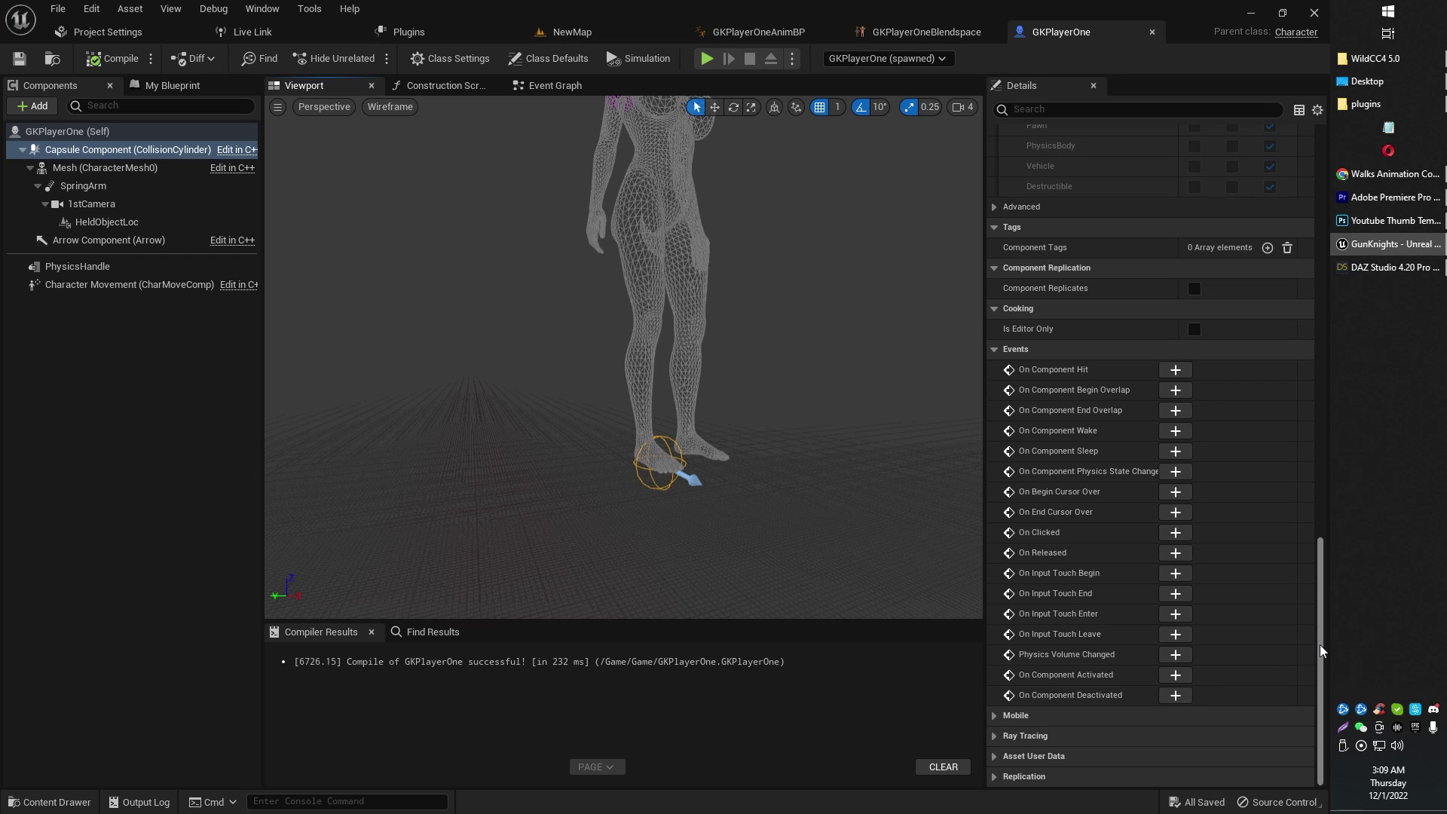
drag(1320, 651, 1320, 640)
right_drag(852, 445, 979, 441)
key(a)
key(w)
key(w)
key(q)
key(s)
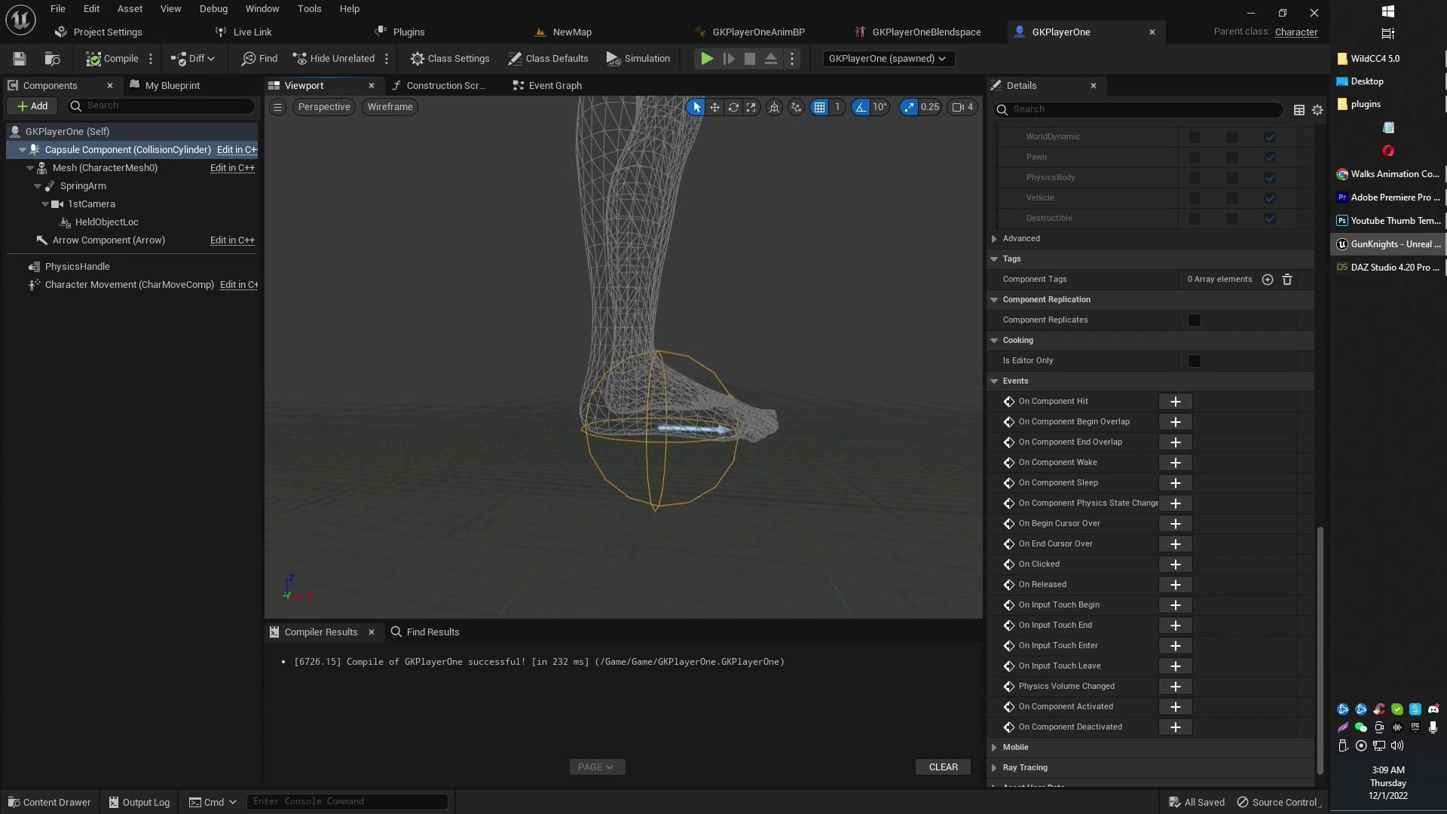
right_drag(625, 422, 622, 462)
key(q)
Run the standalone game preview, walk the character forward, check her in wireframe rendering, and stop the preview.
key(alt+p)
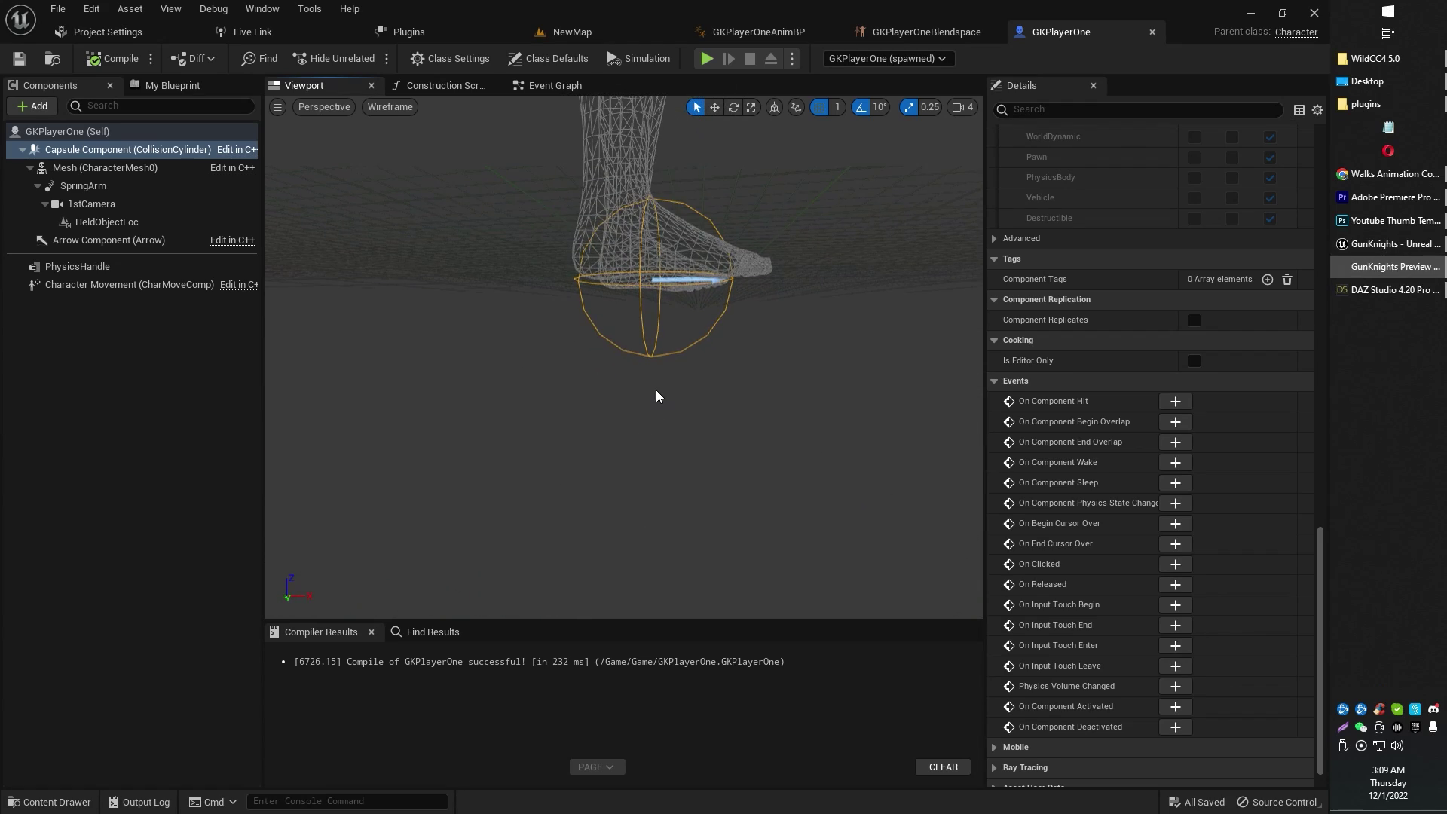
click(660, 396)
key(w)
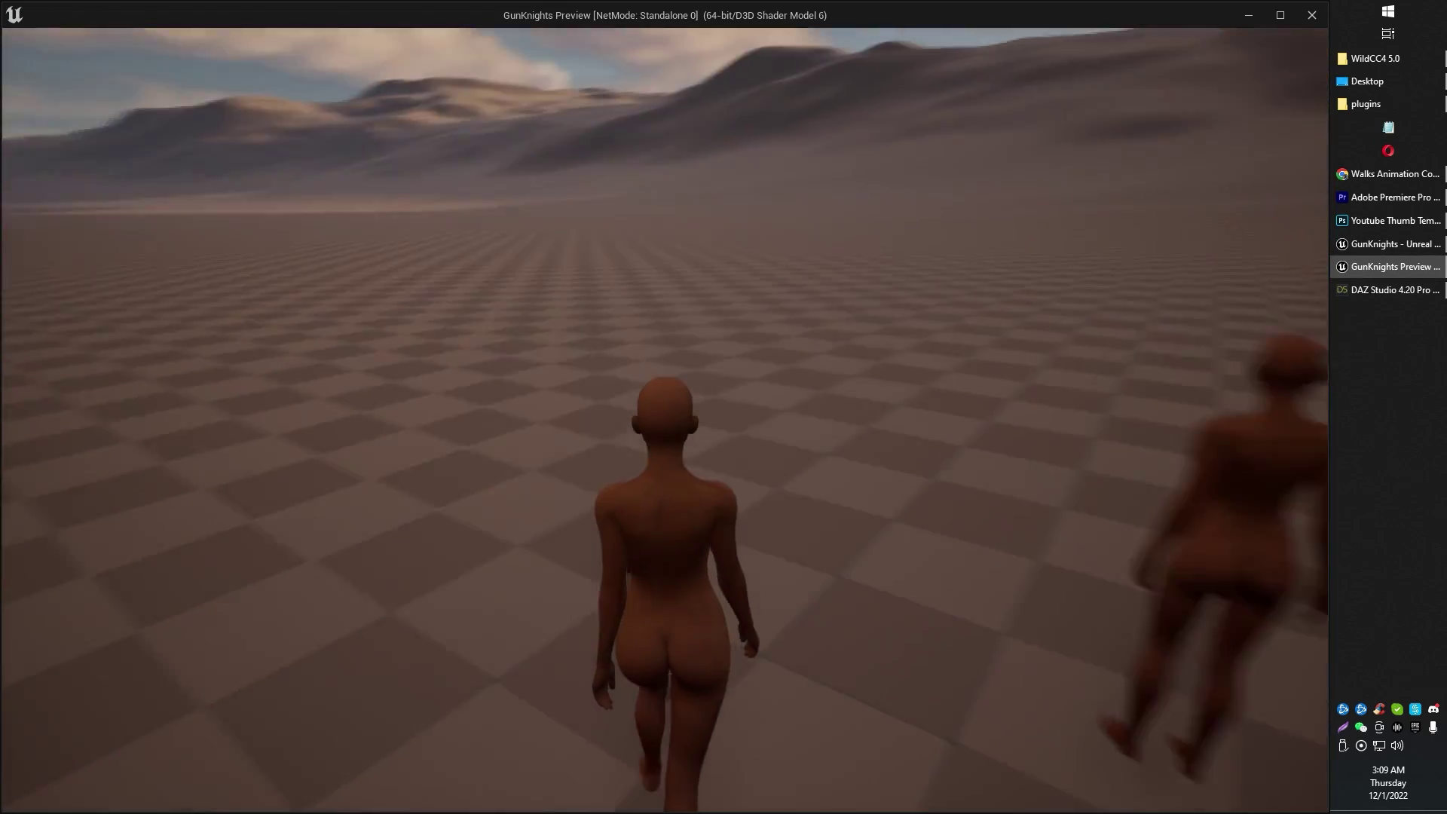
key(F1)
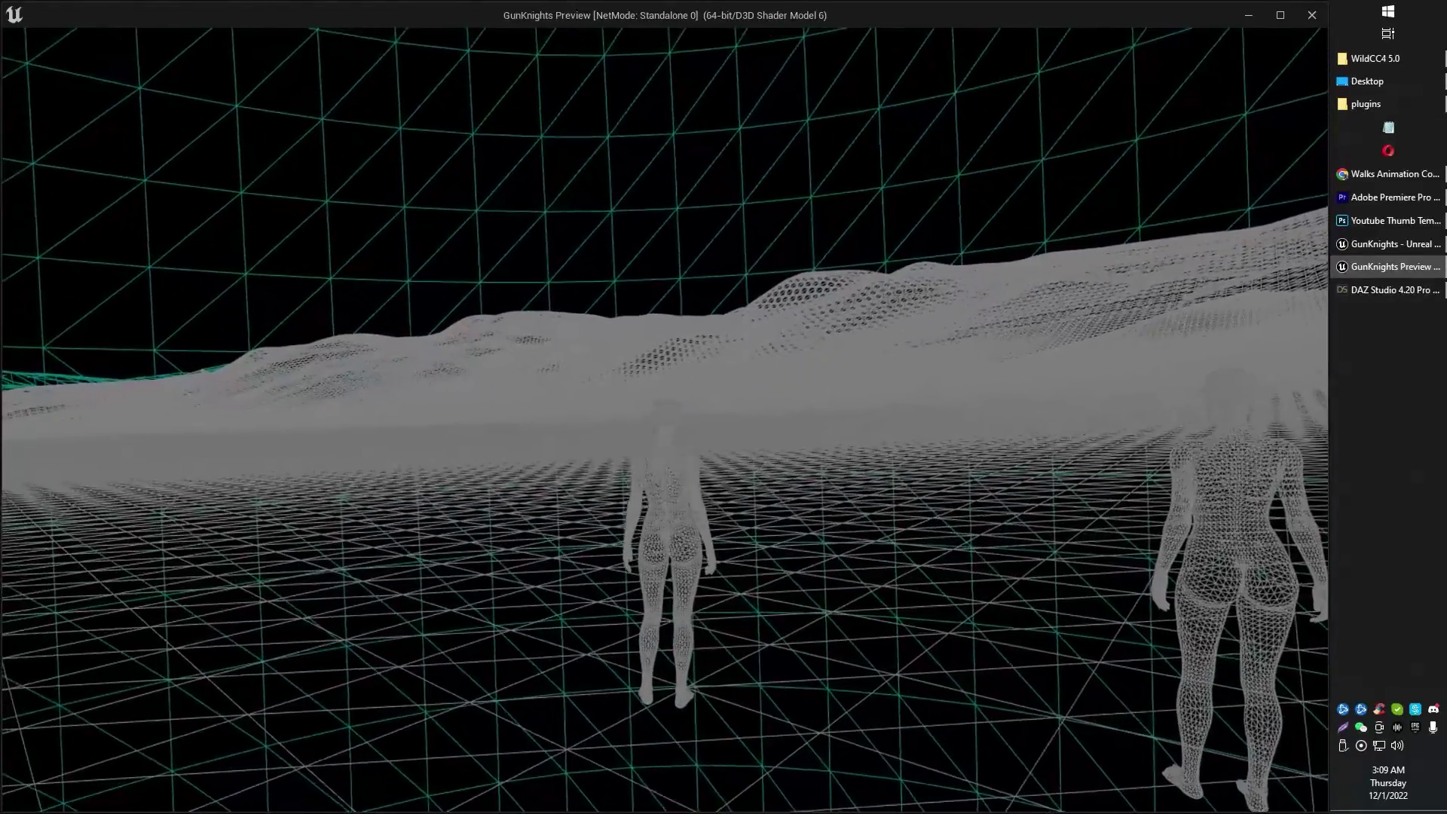
key(Escape)
Reselect the Capsule Component and review its Shape settings for half height and radius.
right_drag(693, 337, 715, 391)
key(e)
key(w)
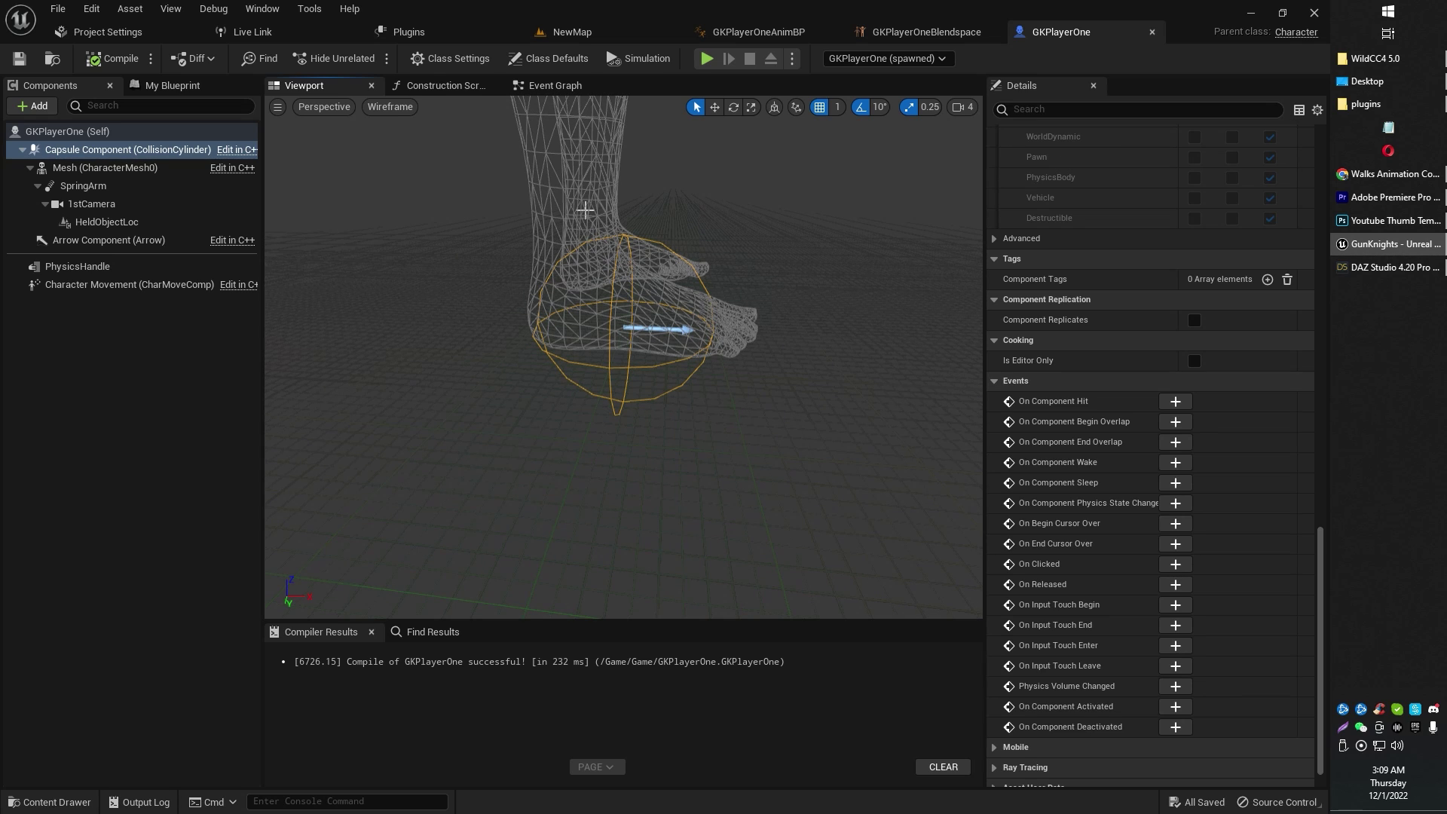
click(585, 209)
click(123, 152)
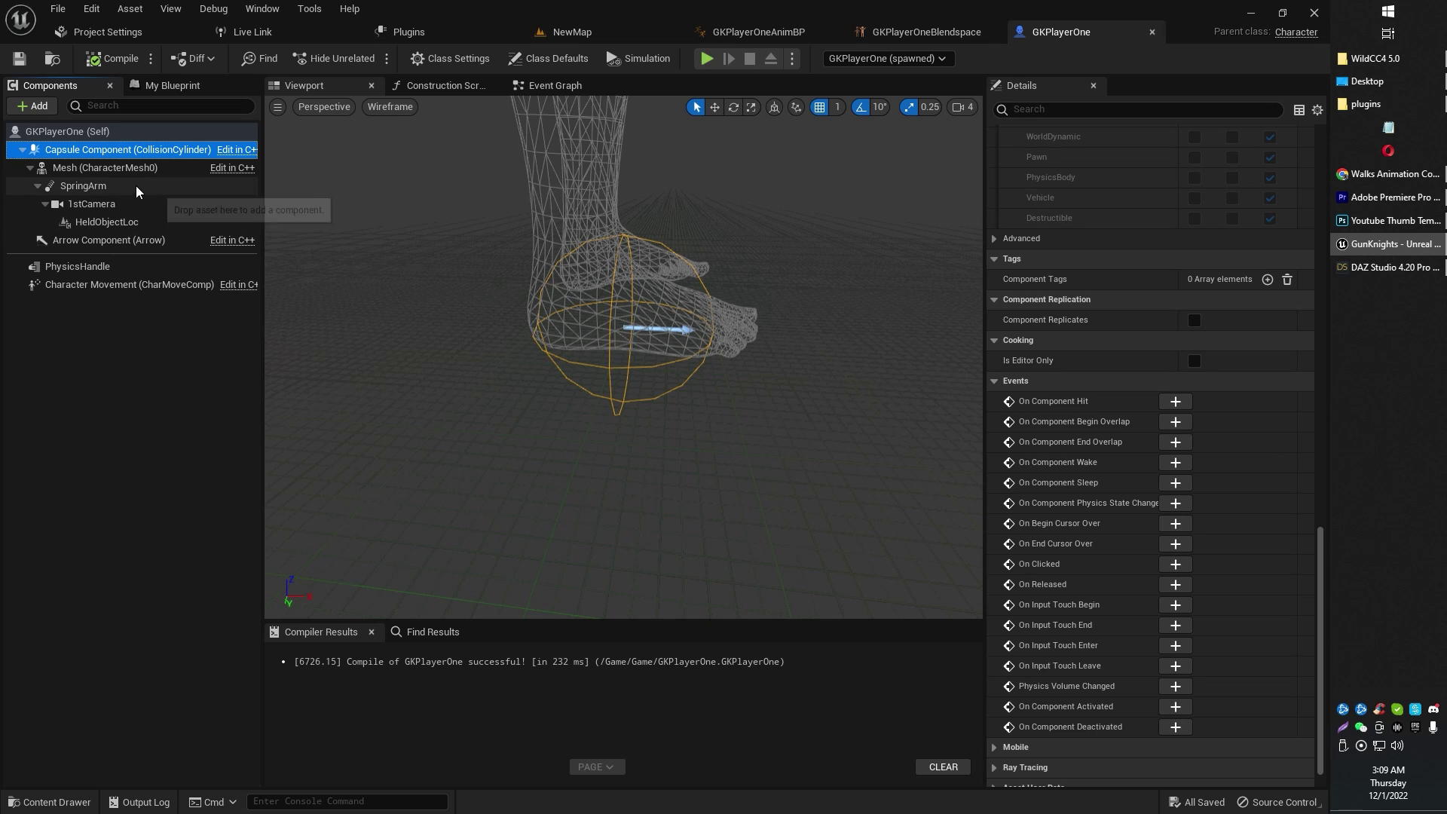
scroll(1115, 455, up, 5)
scroll(1145, 446, up, 15)
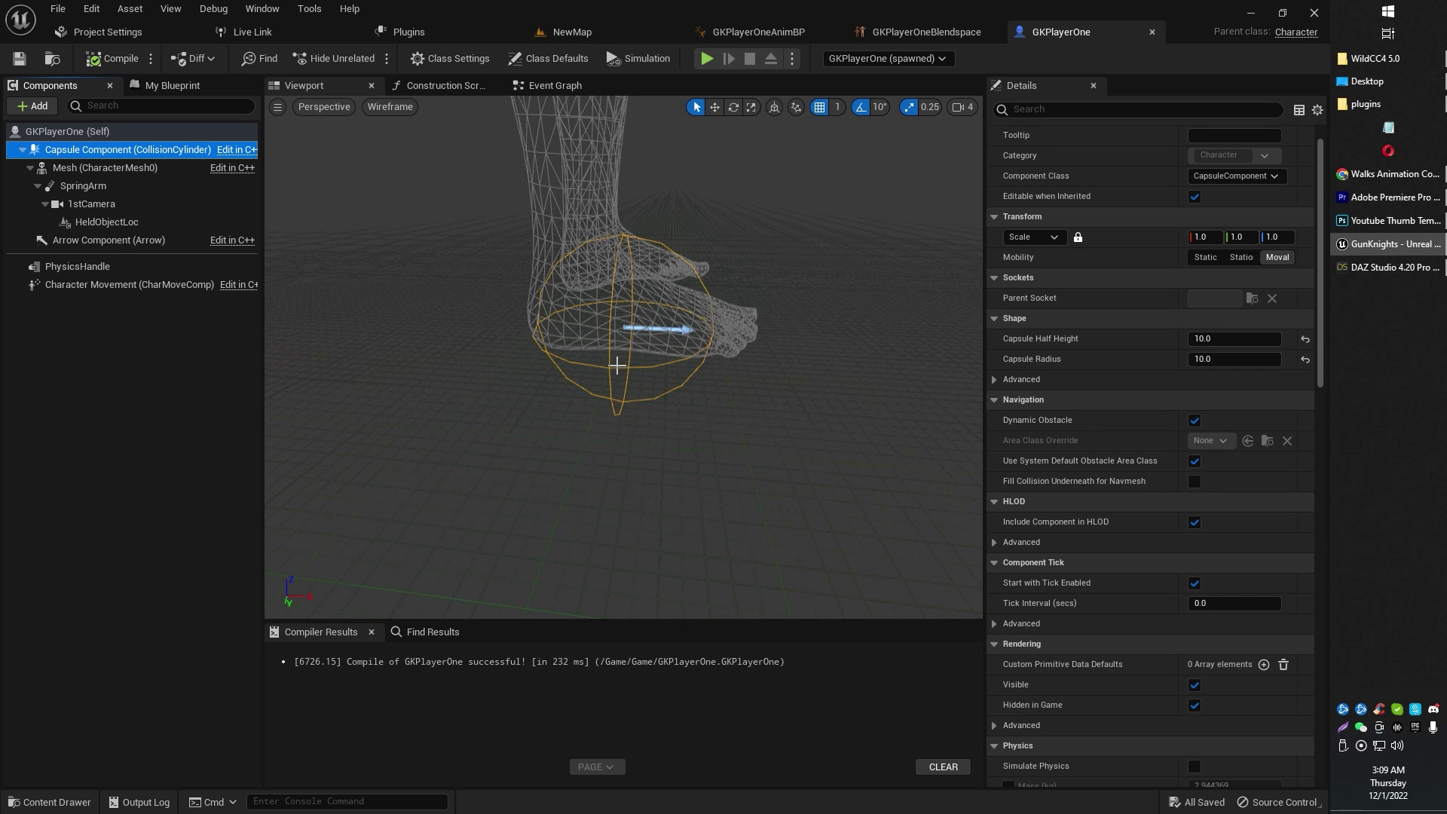
Switch the blueprint viewport to the Left view and frame the capsule around the foot.
key(d)
right_drag(791, 424, 779, 487)
key(a)
right_drag(685, 477, 708, 473)
right_drag(627, 399, 630, 385)
click(319, 107)
click(348, 194)
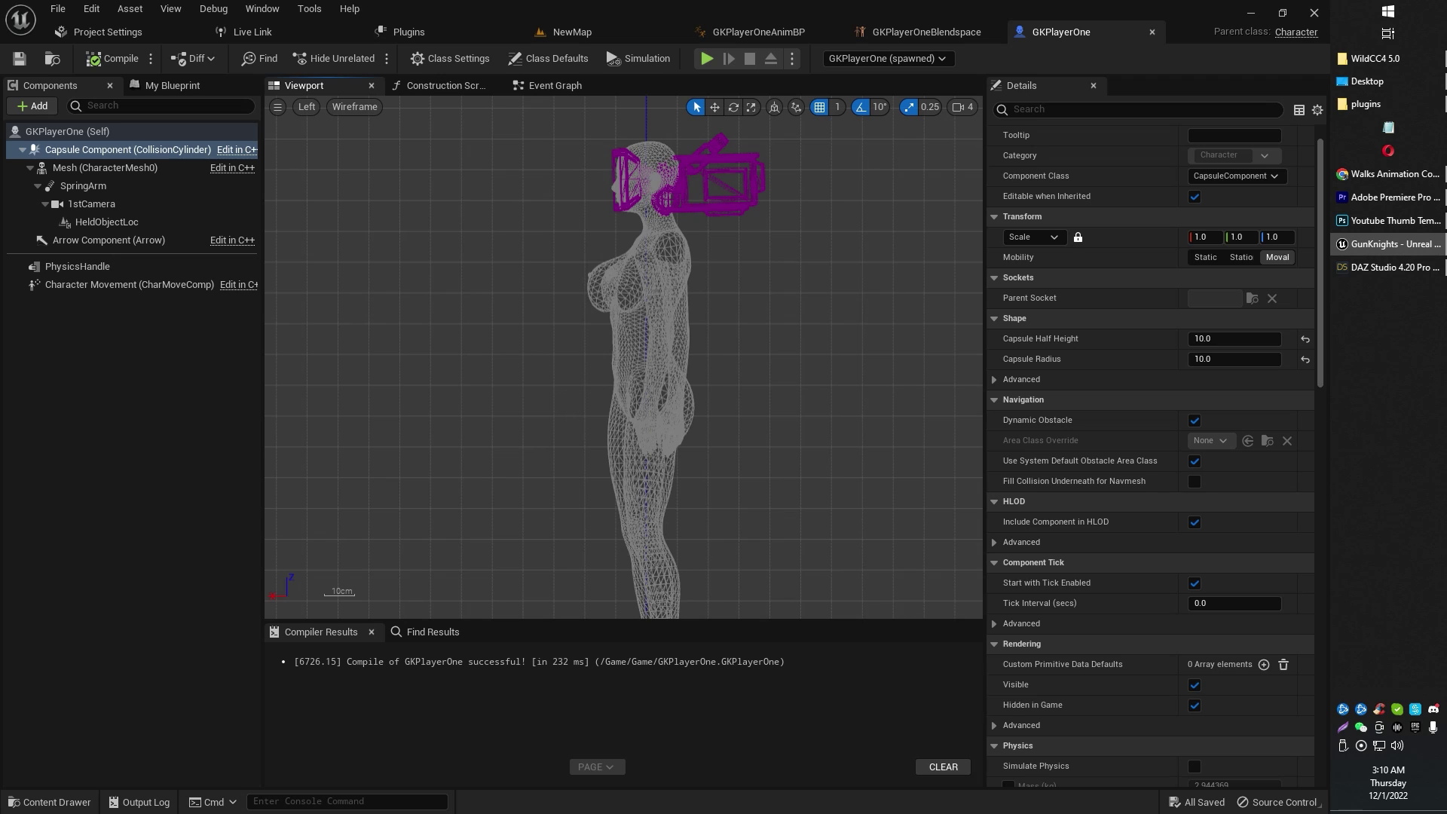
key(f)
scroll(708, 435, up, 3)
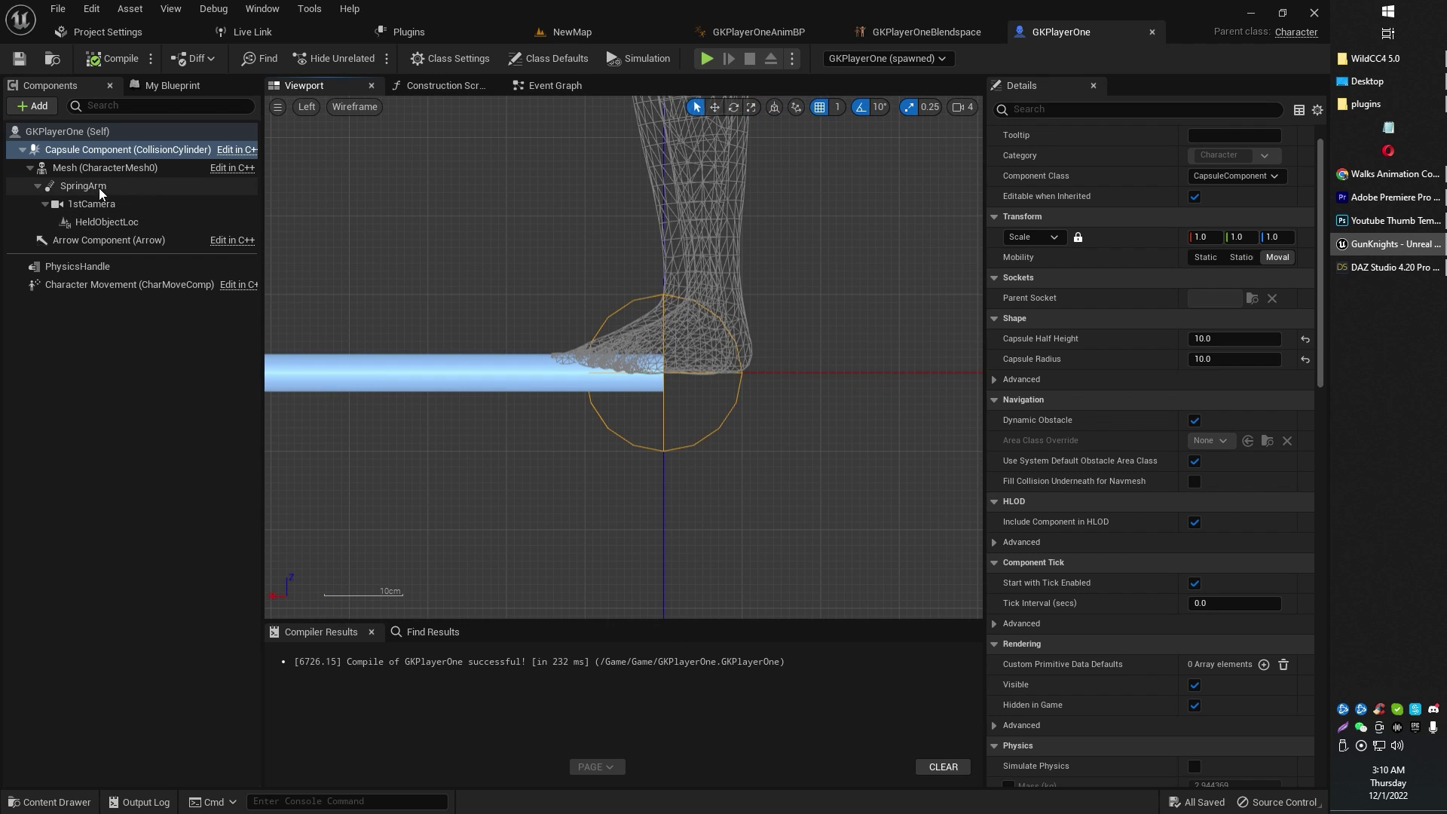
Lower the character Mesh to a Z location of -10.0 so the soles line up with the capsule's lowest point.
click(106, 167)
key(w)
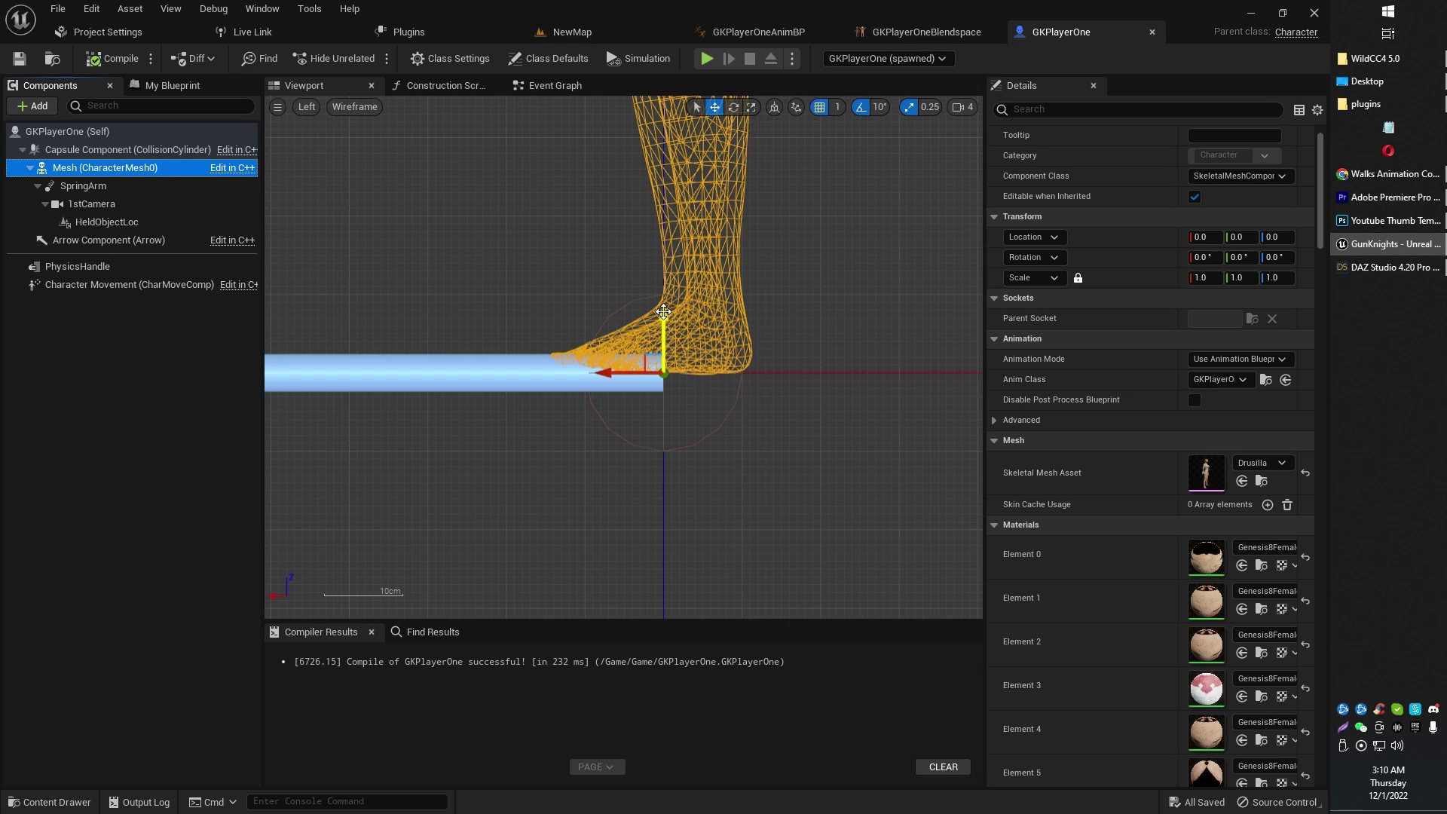
drag(664, 331, 700, 321)
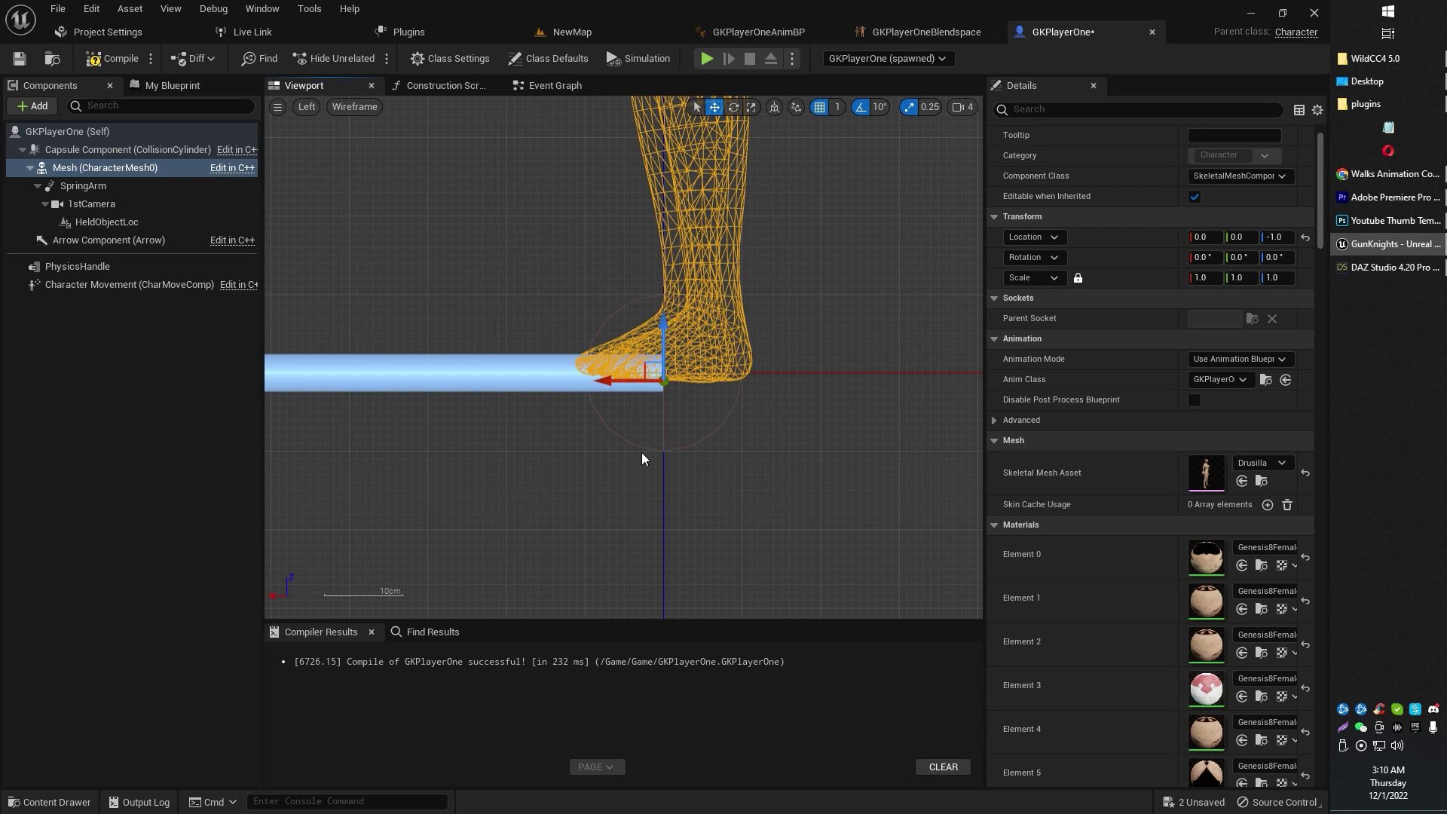
drag(661, 332, 689, 396)
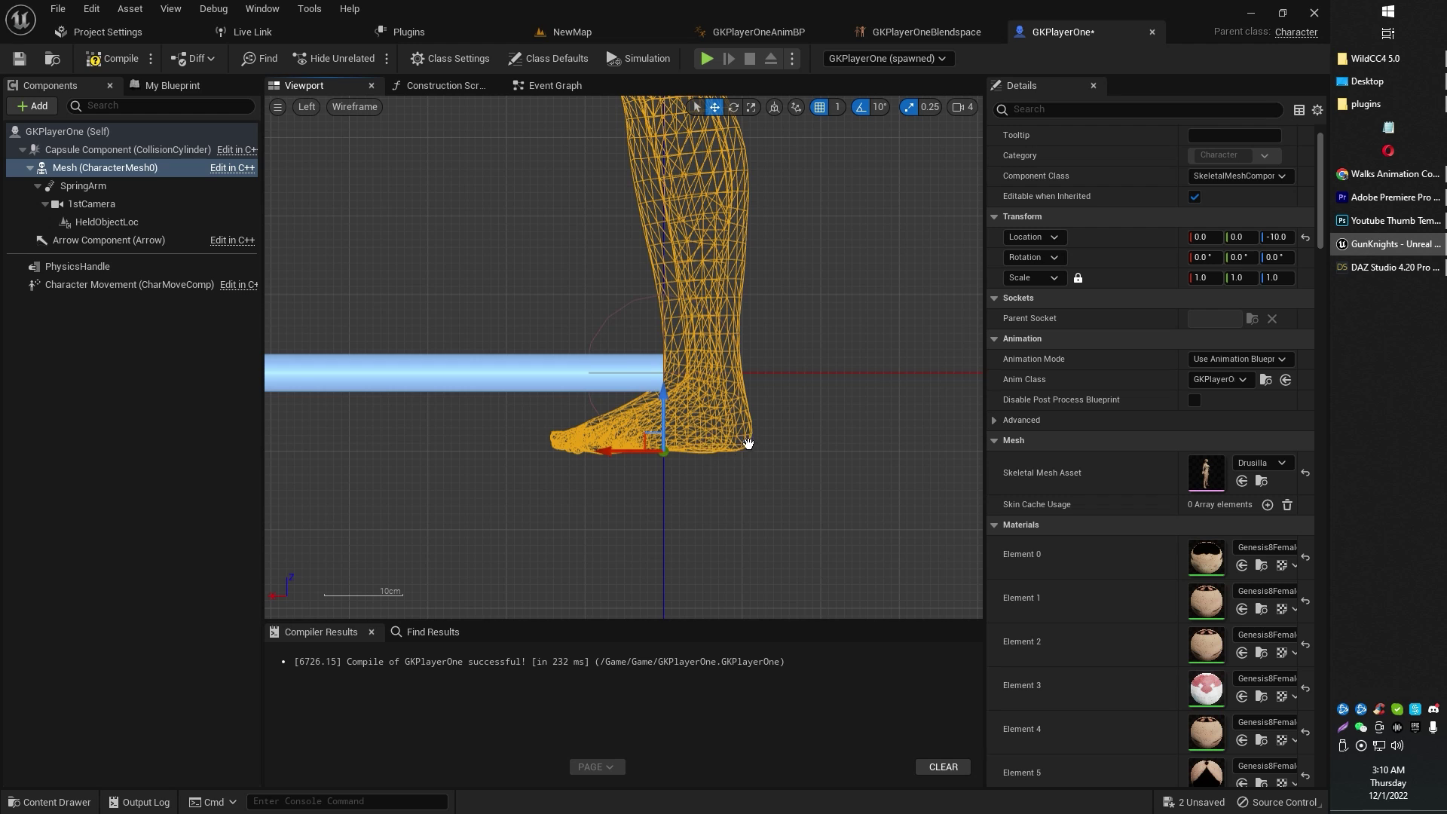
Return the blueprint viewport to Perspective and bring the character's upper body into view.
scroll(747, 443, down, 3)
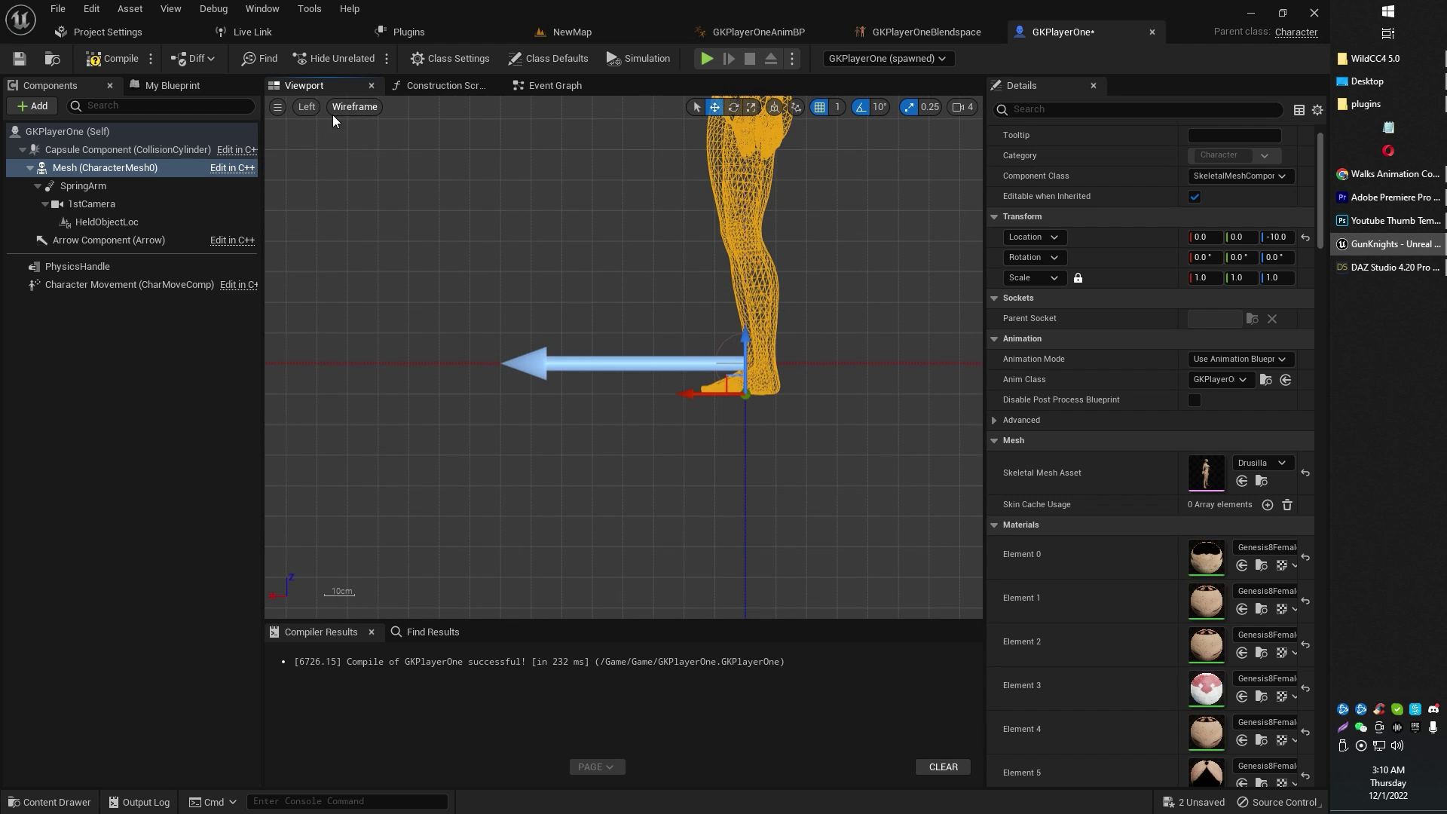
click(306, 106)
click(354, 129)
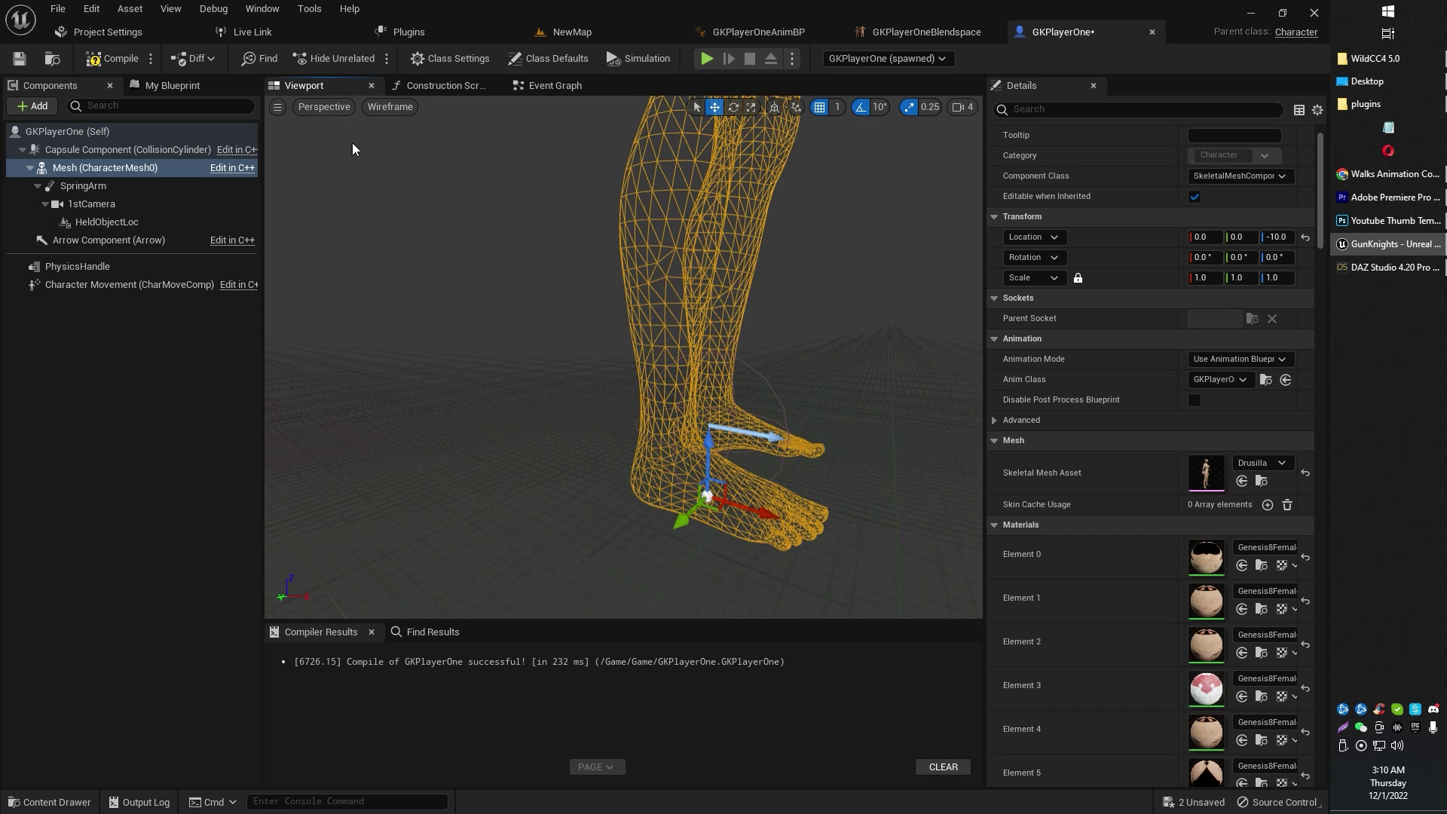
scroll(866, 351, down, 5)
scroll(806, 306, up, 3)
right_drag(815, 205, 823, 170)
key(w)
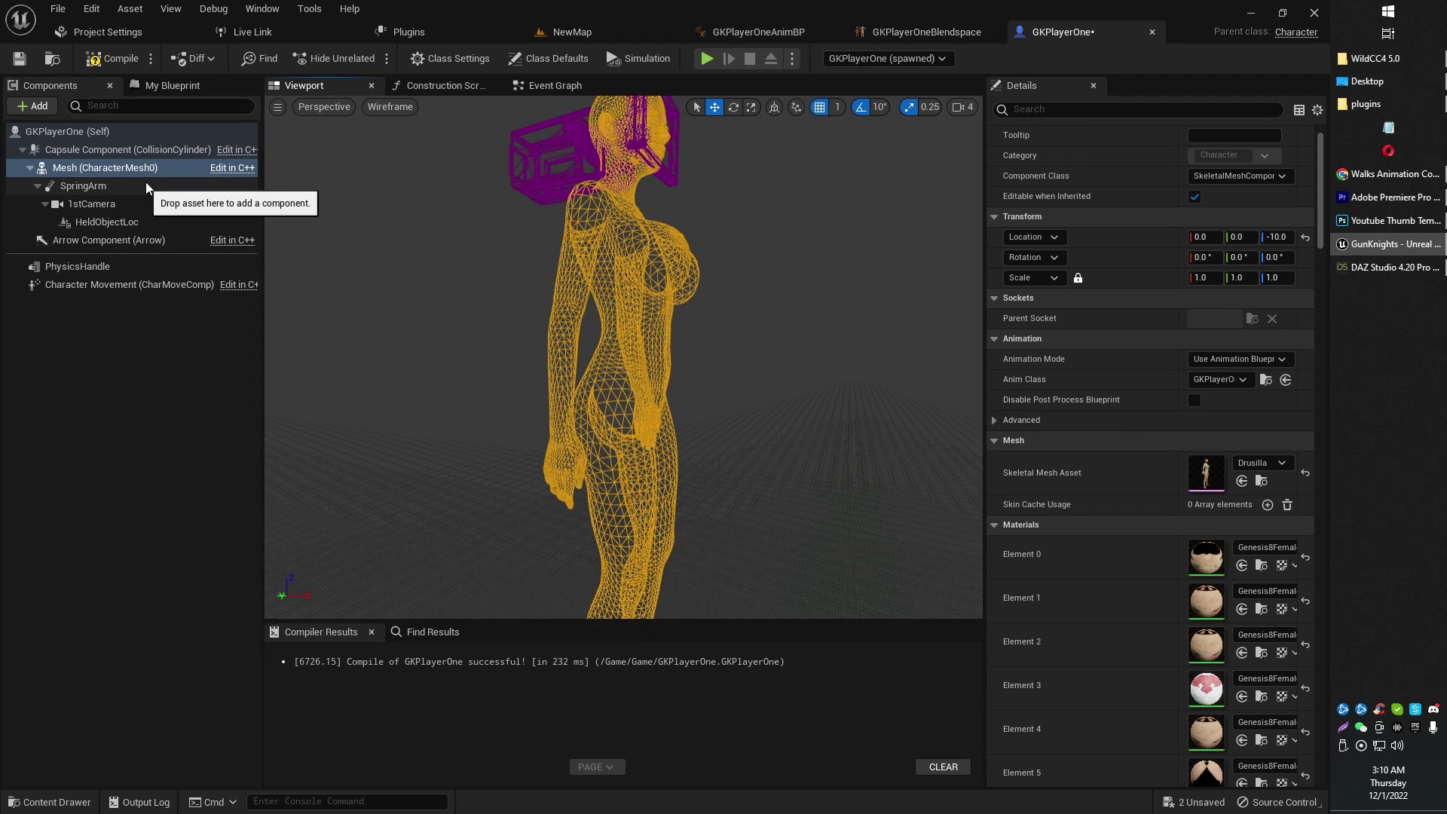
Select the Mesh component and examine its Collision settings.
mouse_move(117, 158)
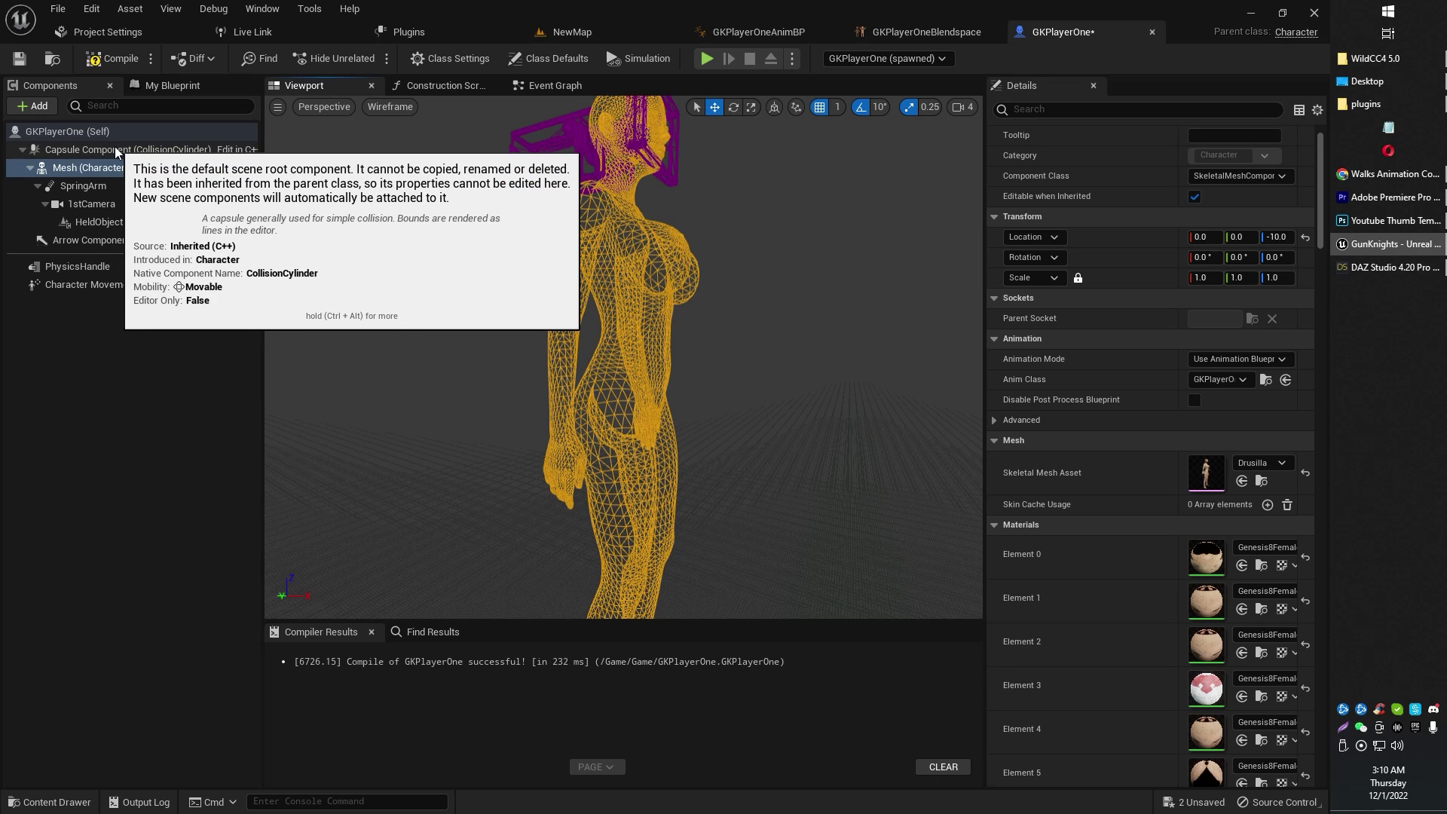
click(97, 172)
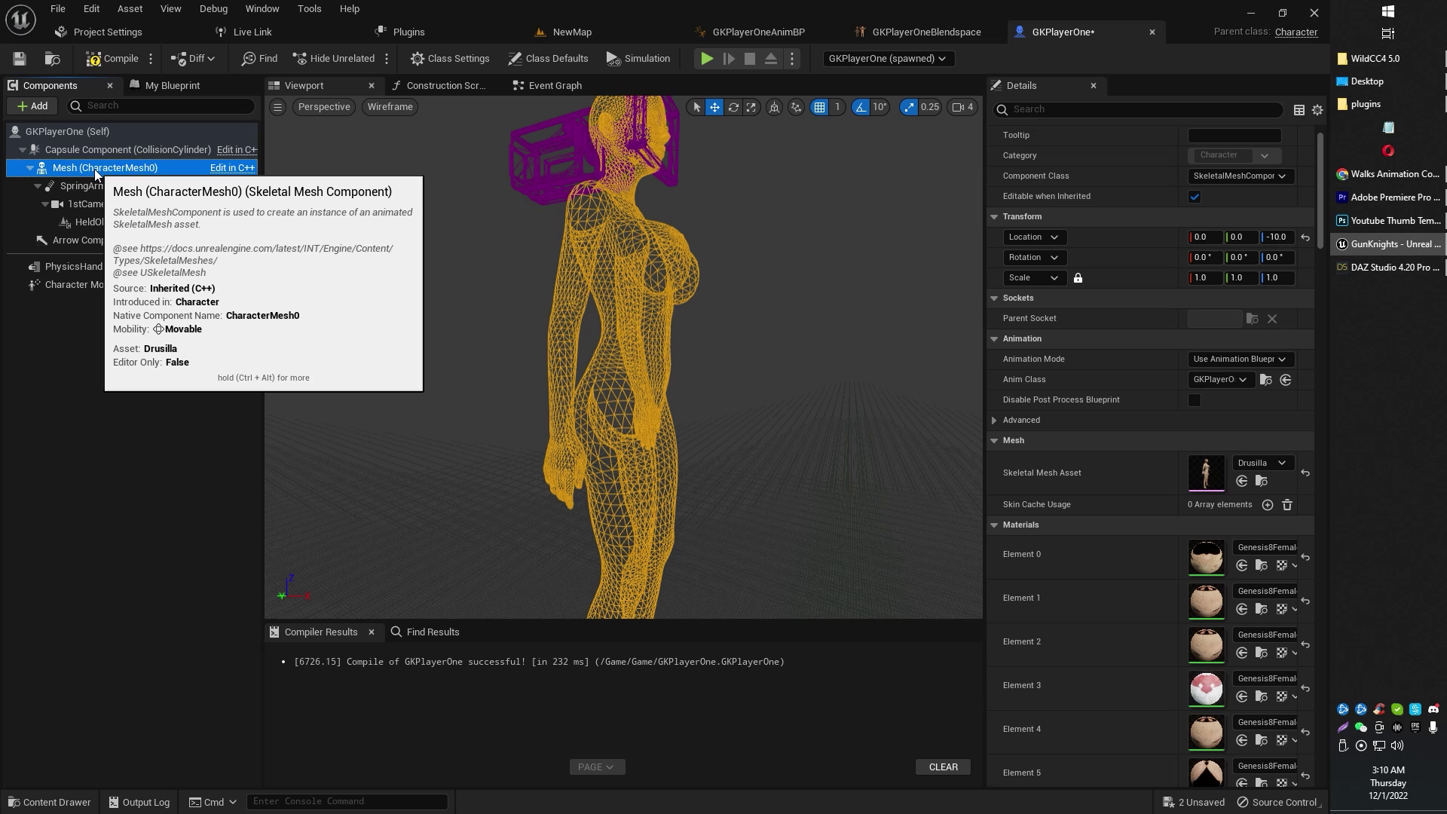
scroll(1236, 489, down, 1)
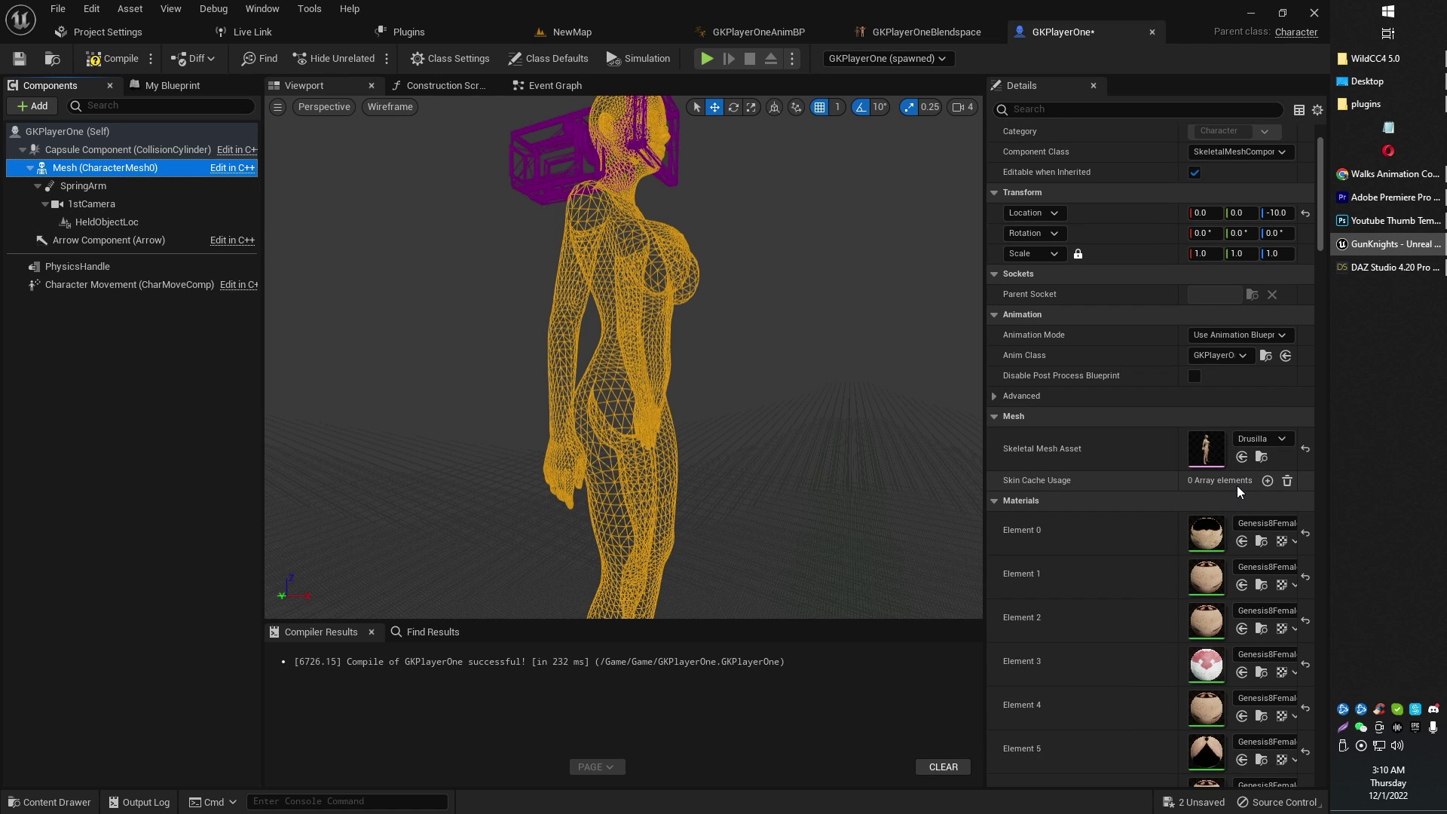
scroll(1238, 487, down, 15)
scroll(1223, 428, up, 10)
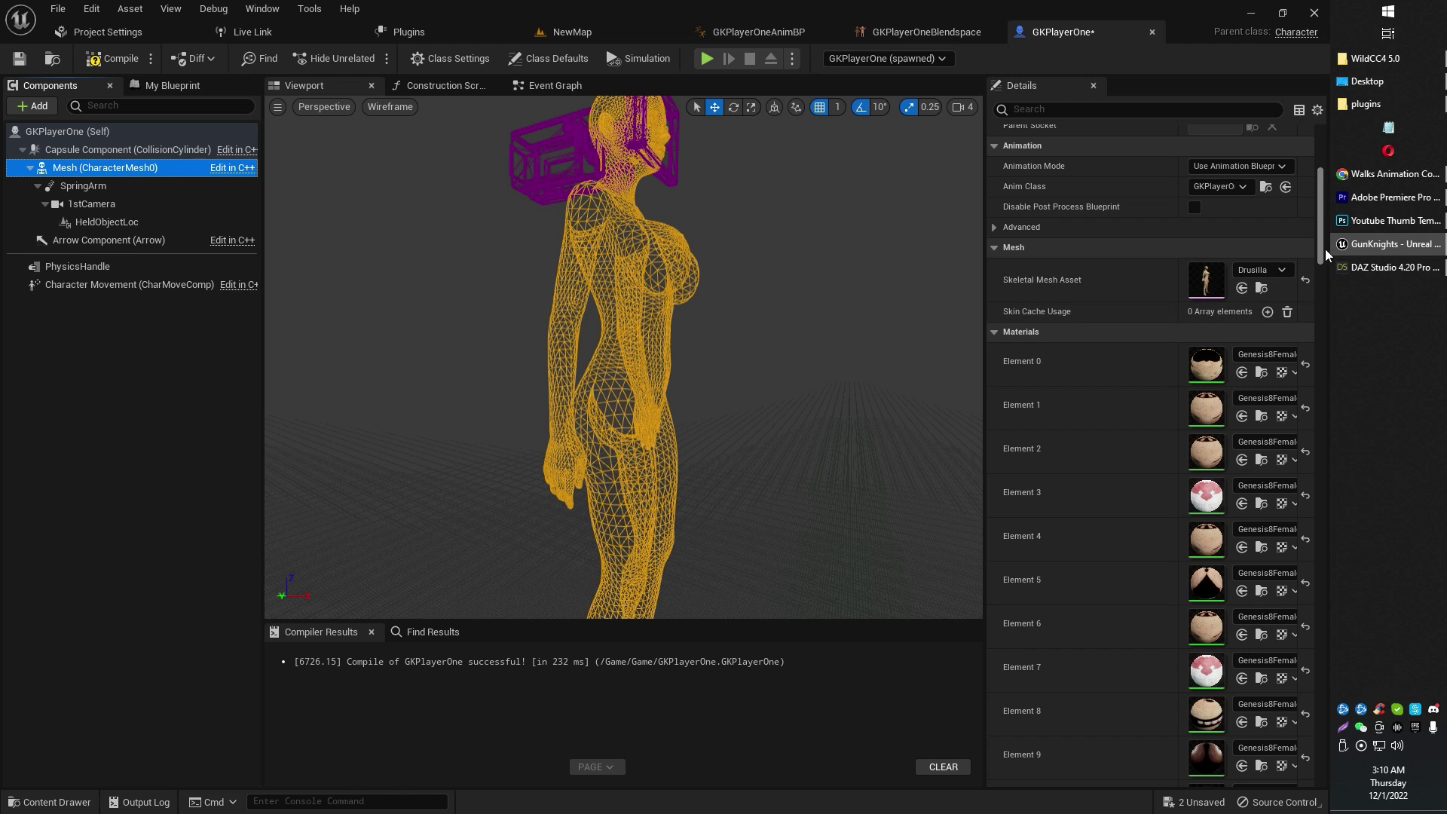
drag(1324, 248, 1350, 468)
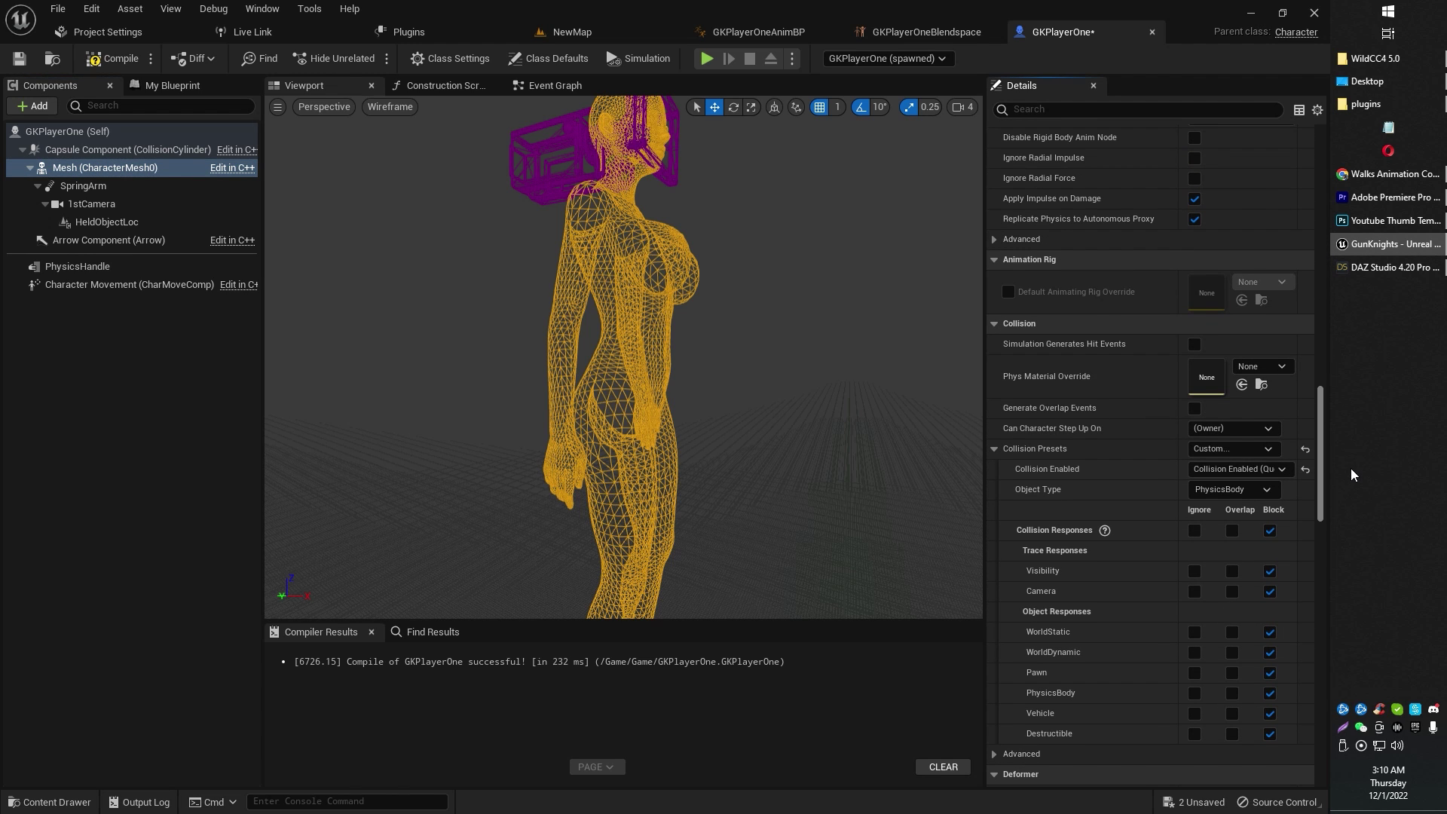
drag(1350, 468, 1348, 489)
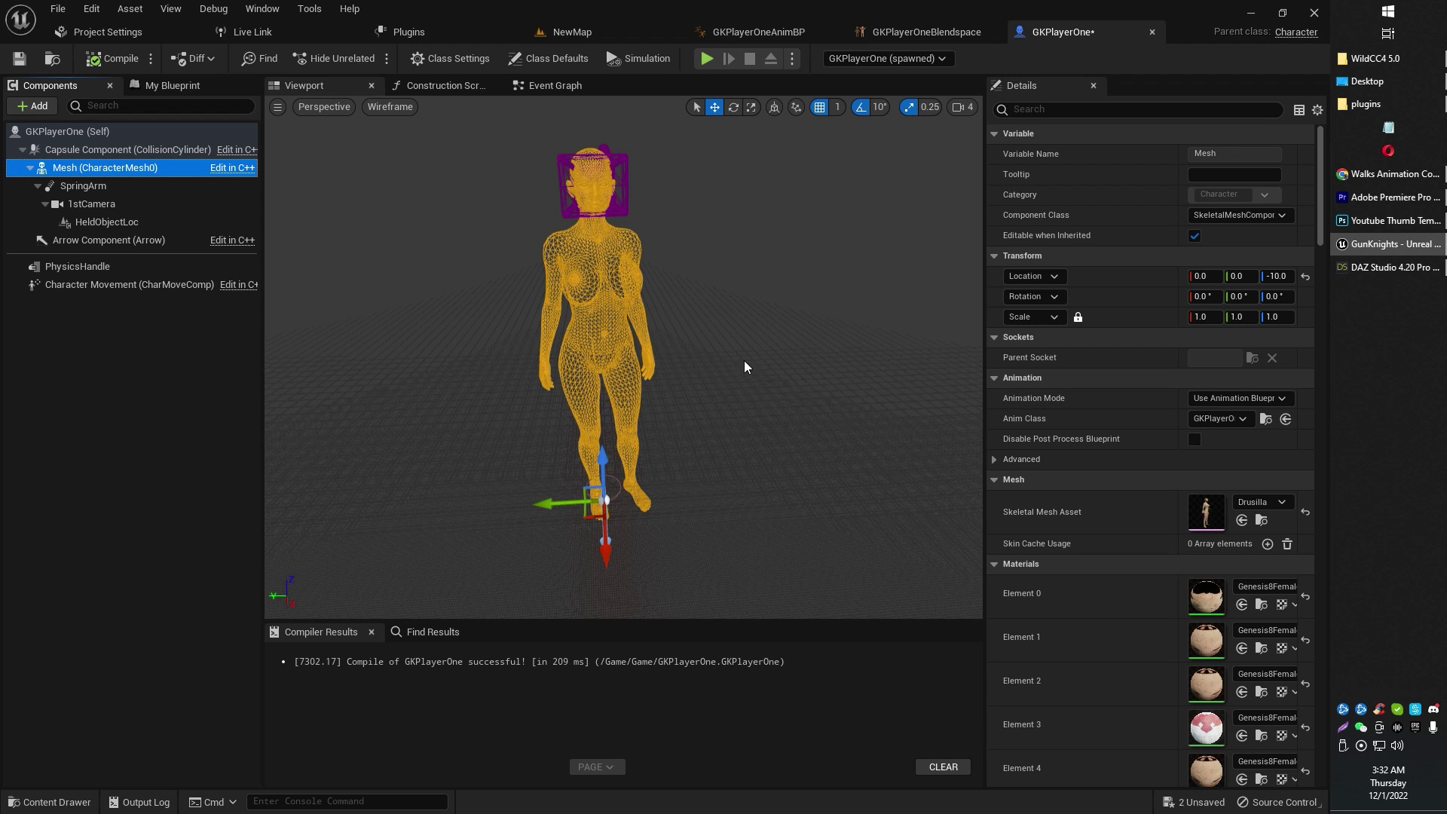
Set the Mesh component's Collision Presets to NoCollision.
scroll(1091, 393, down, 5)
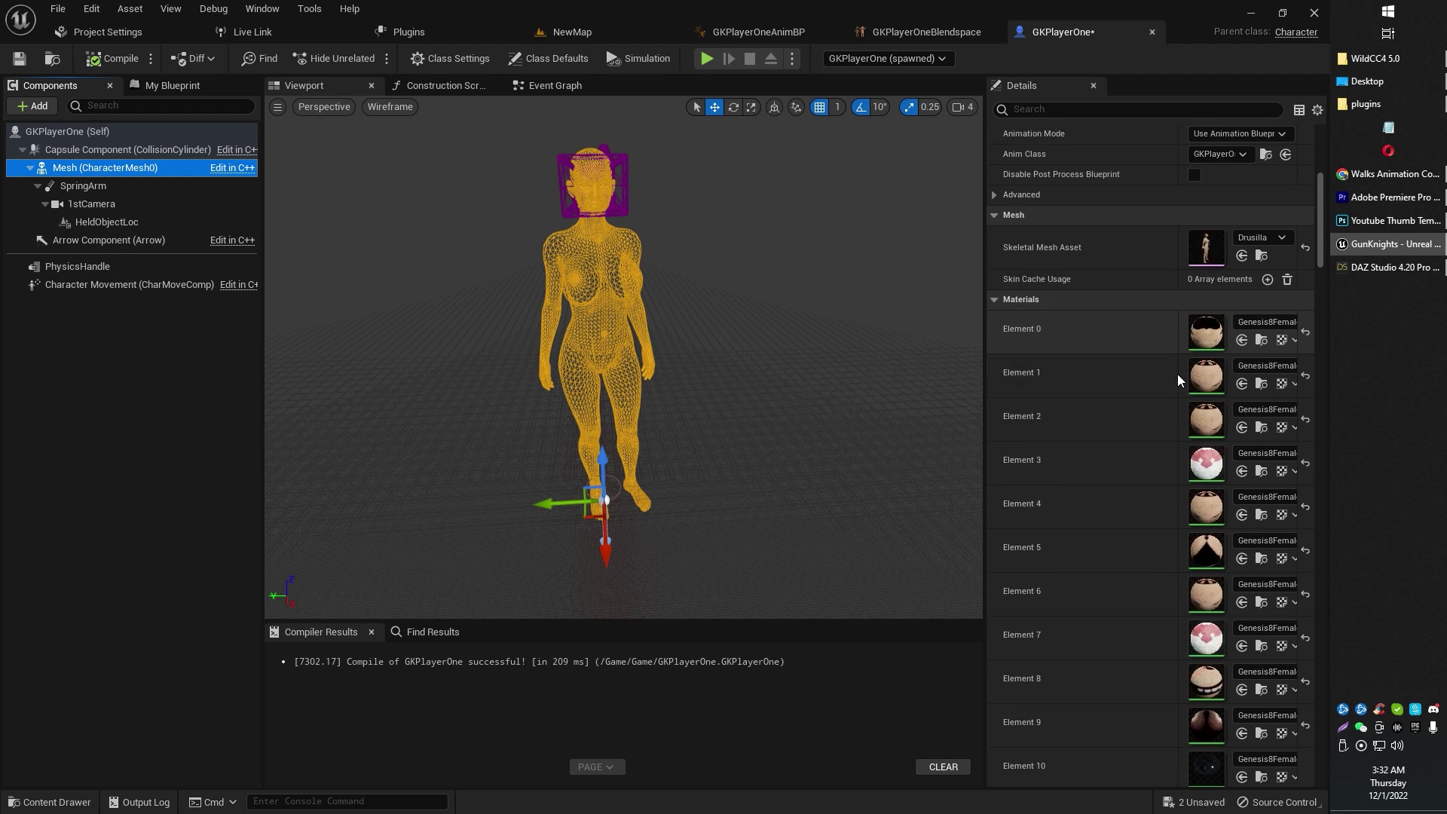
drag(1322, 269, 1320, 584)
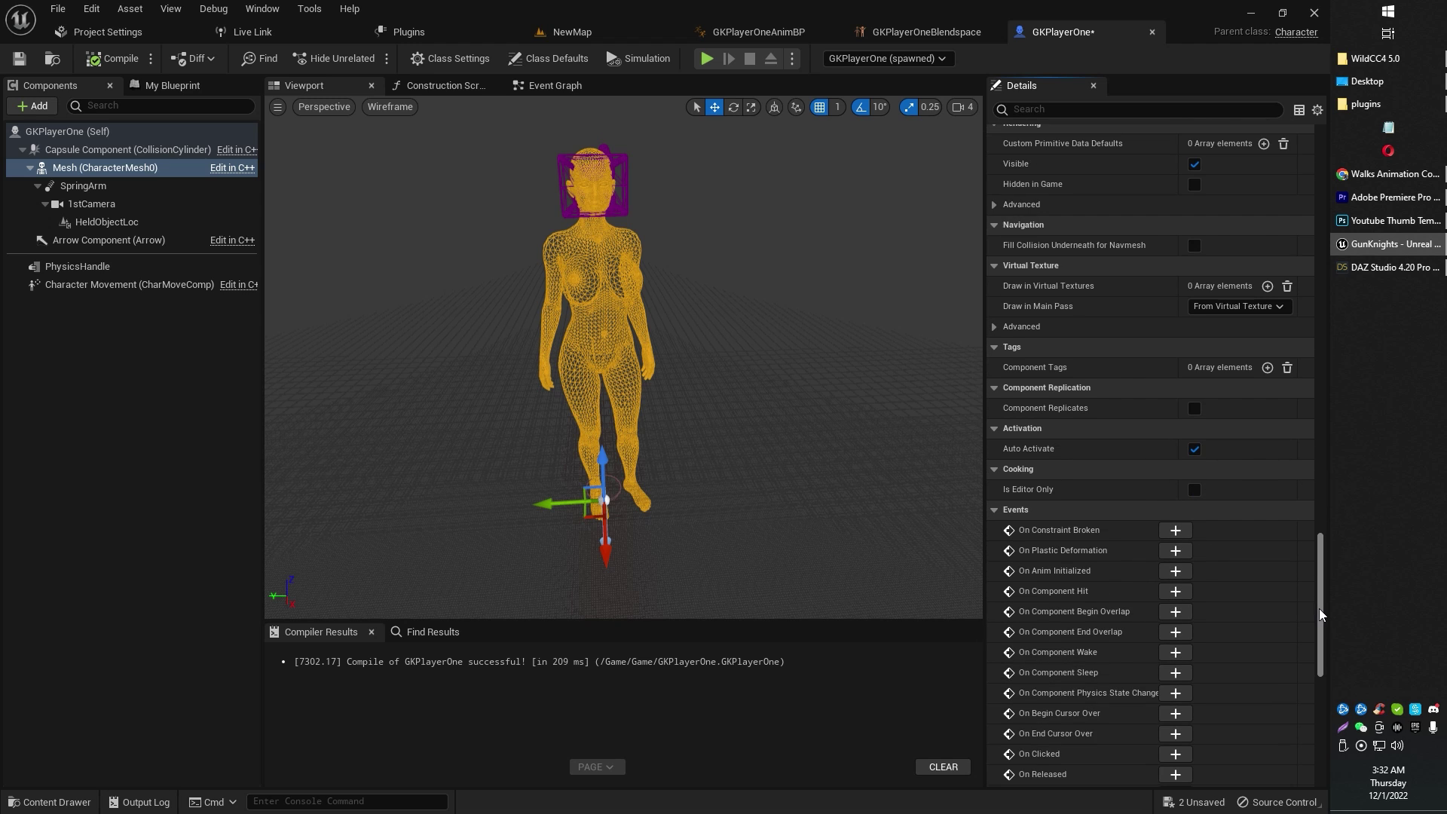
drag(1319, 614, 1312, 462)
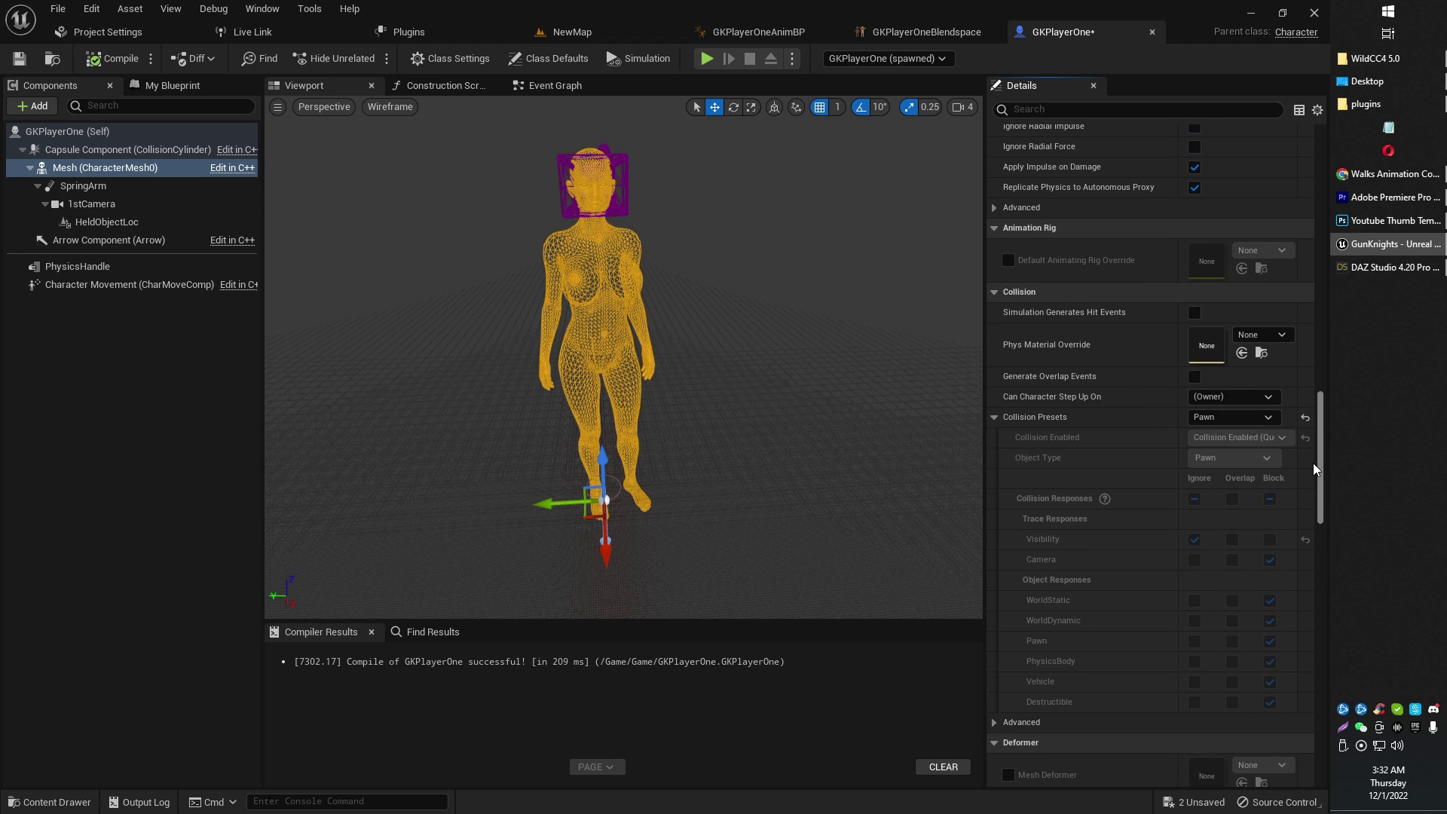
click(1235, 416)
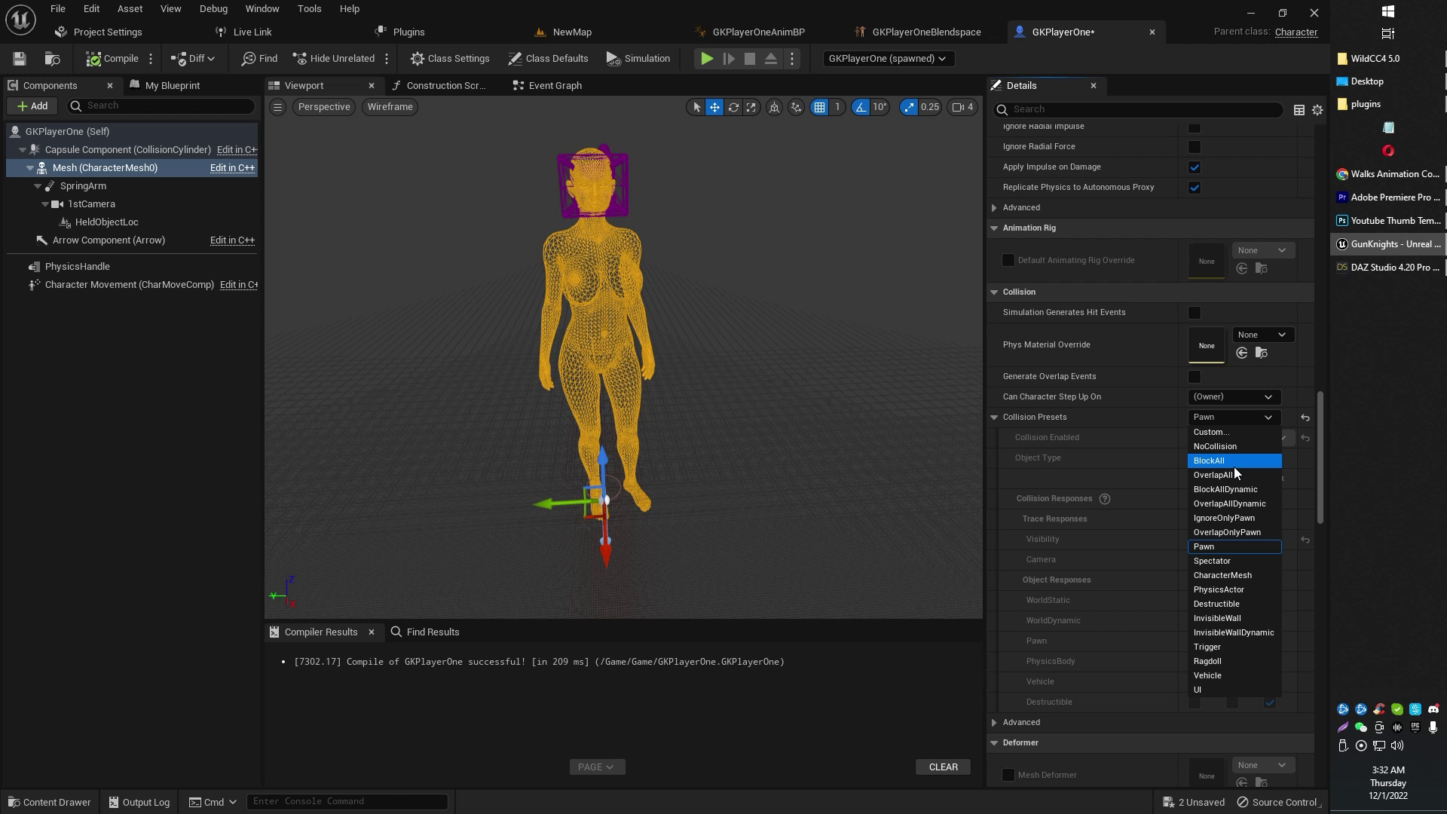
click(1214, 446)
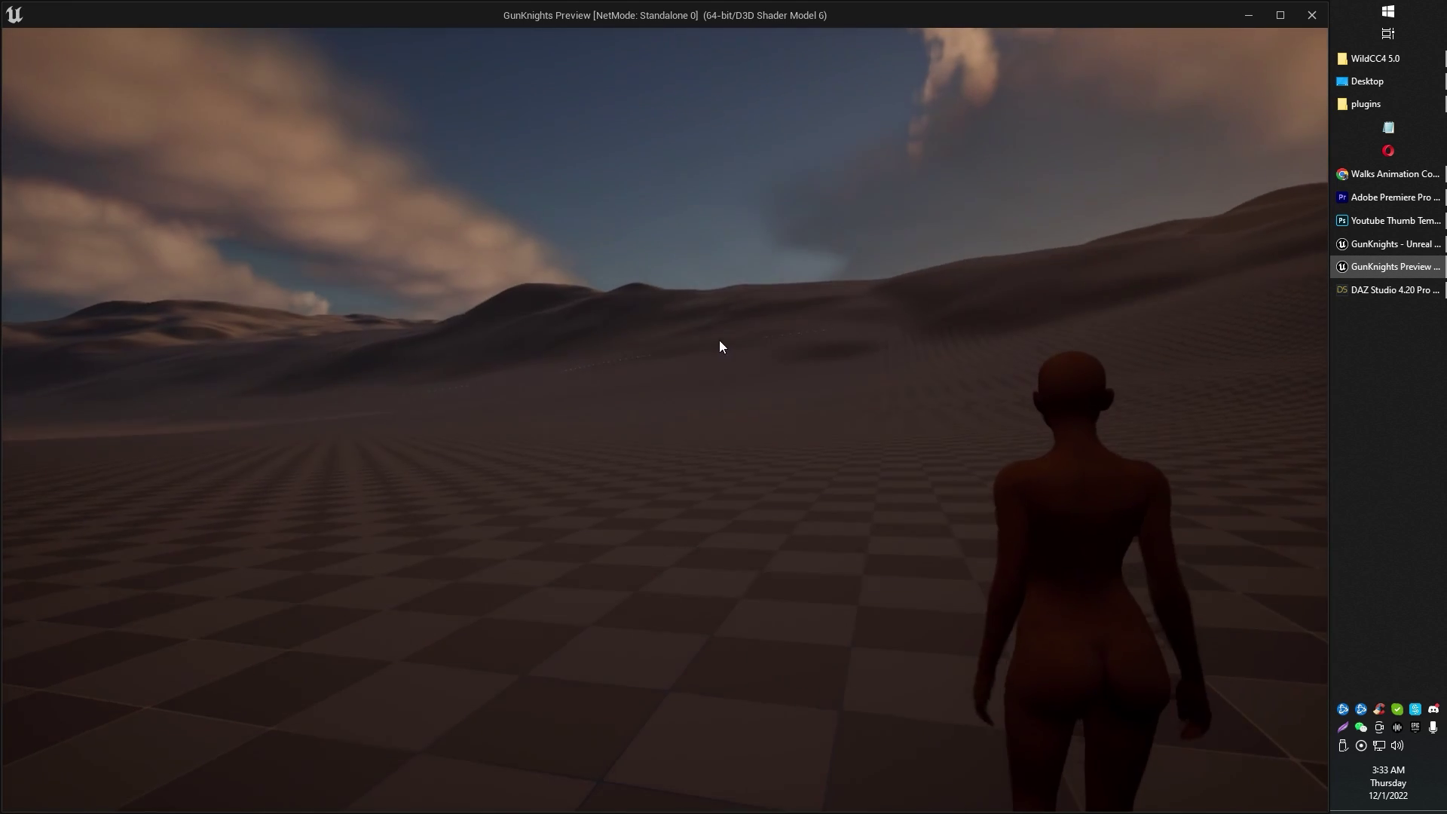
Test the character in the game preview with wireframe rendering, and end the preview.
click(719, 343)
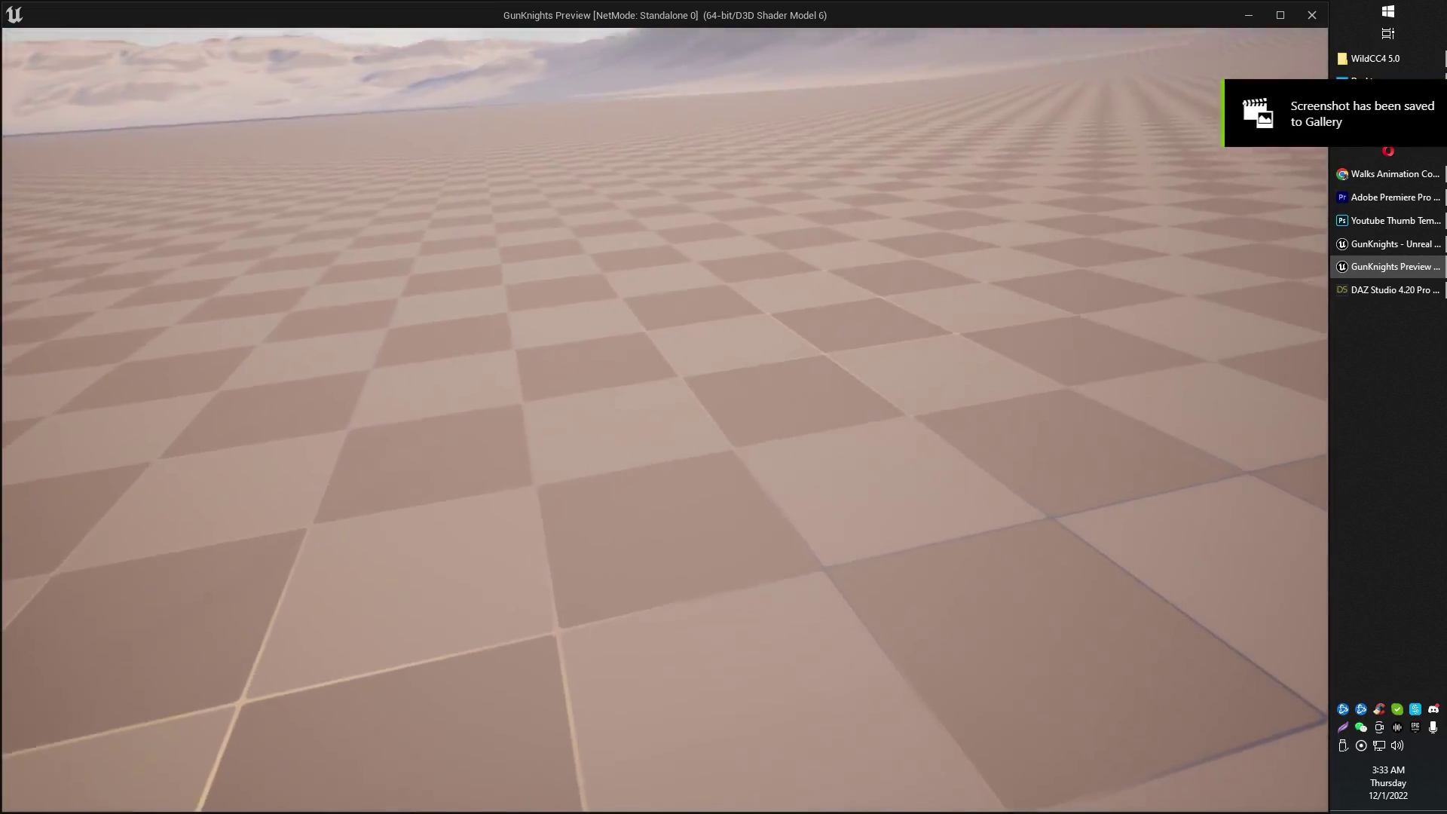
key(F1)
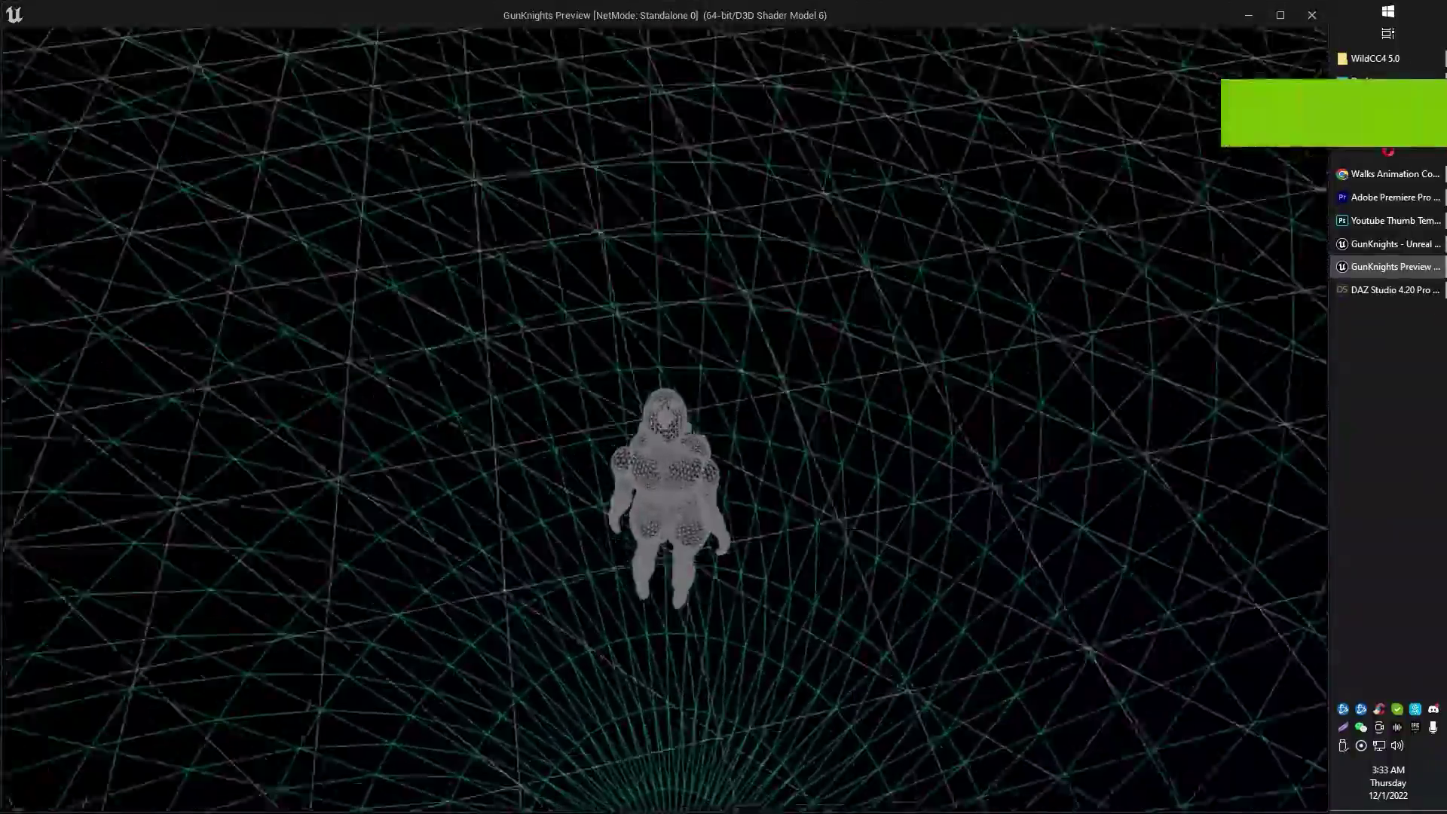
key(Escape)
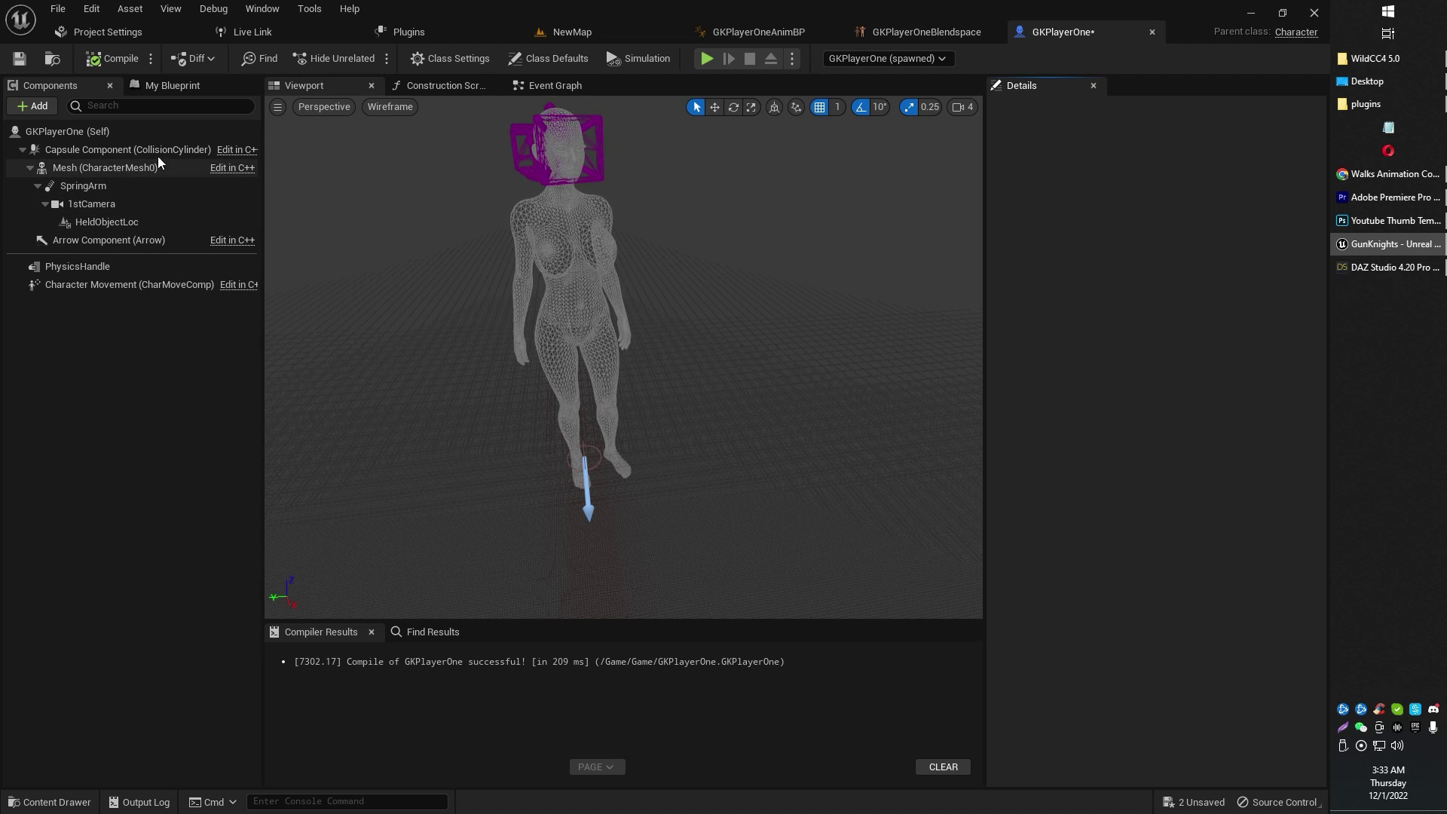
Set the Mesh component's Collision Presets to Pawn.
click(593, 446)
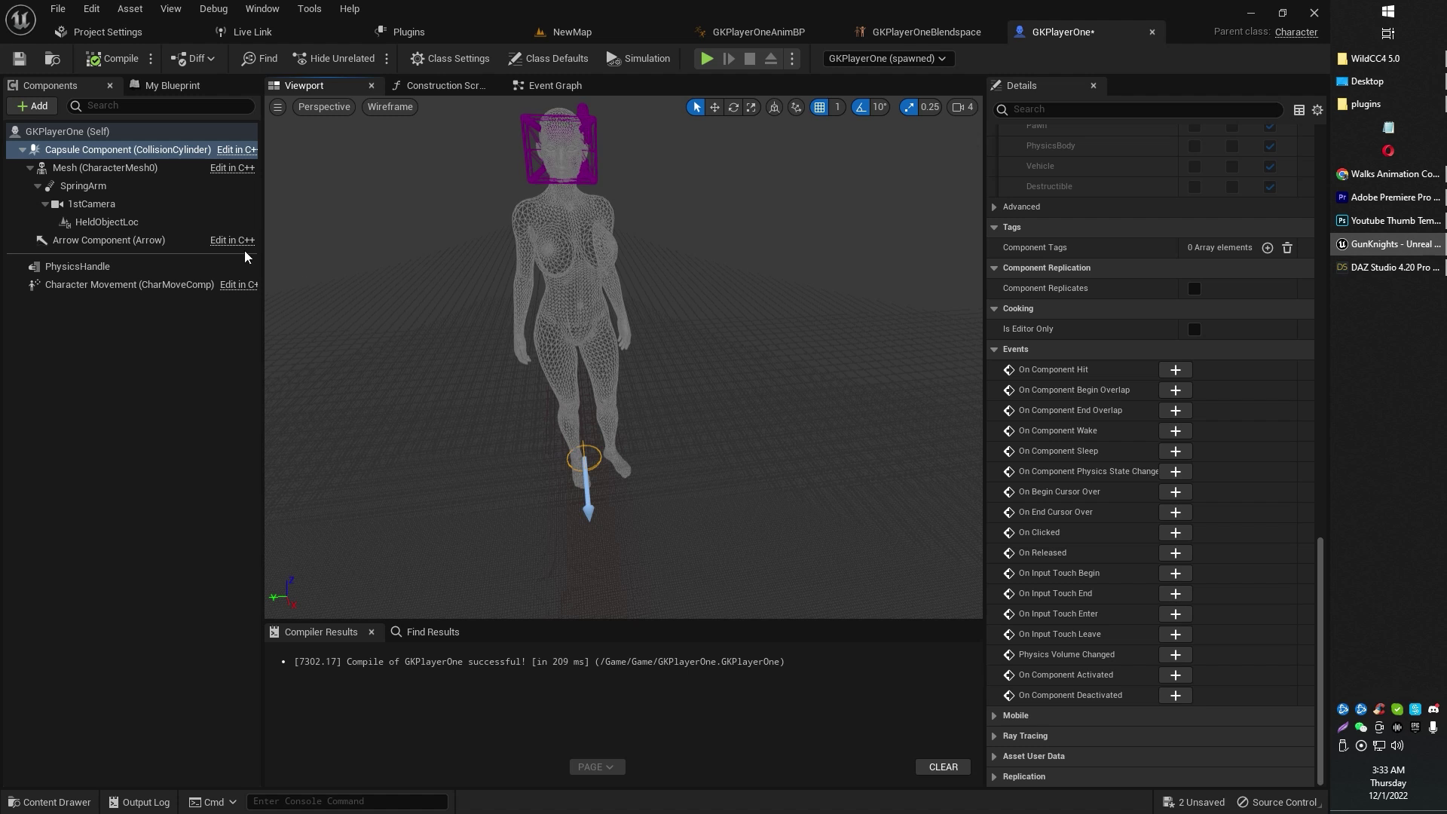
click(136, 173)
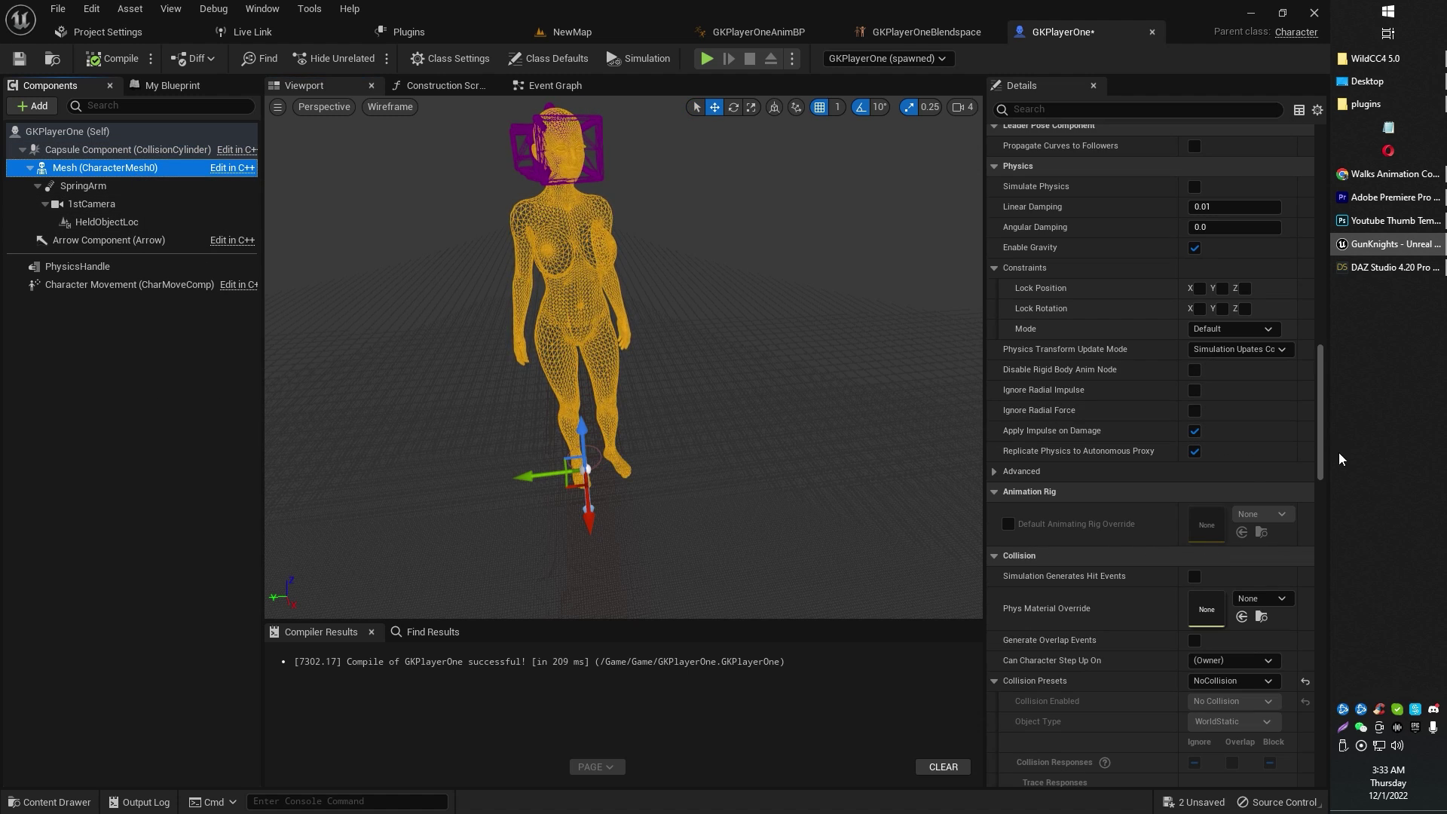
drag(1317, 470, 1317, 516)
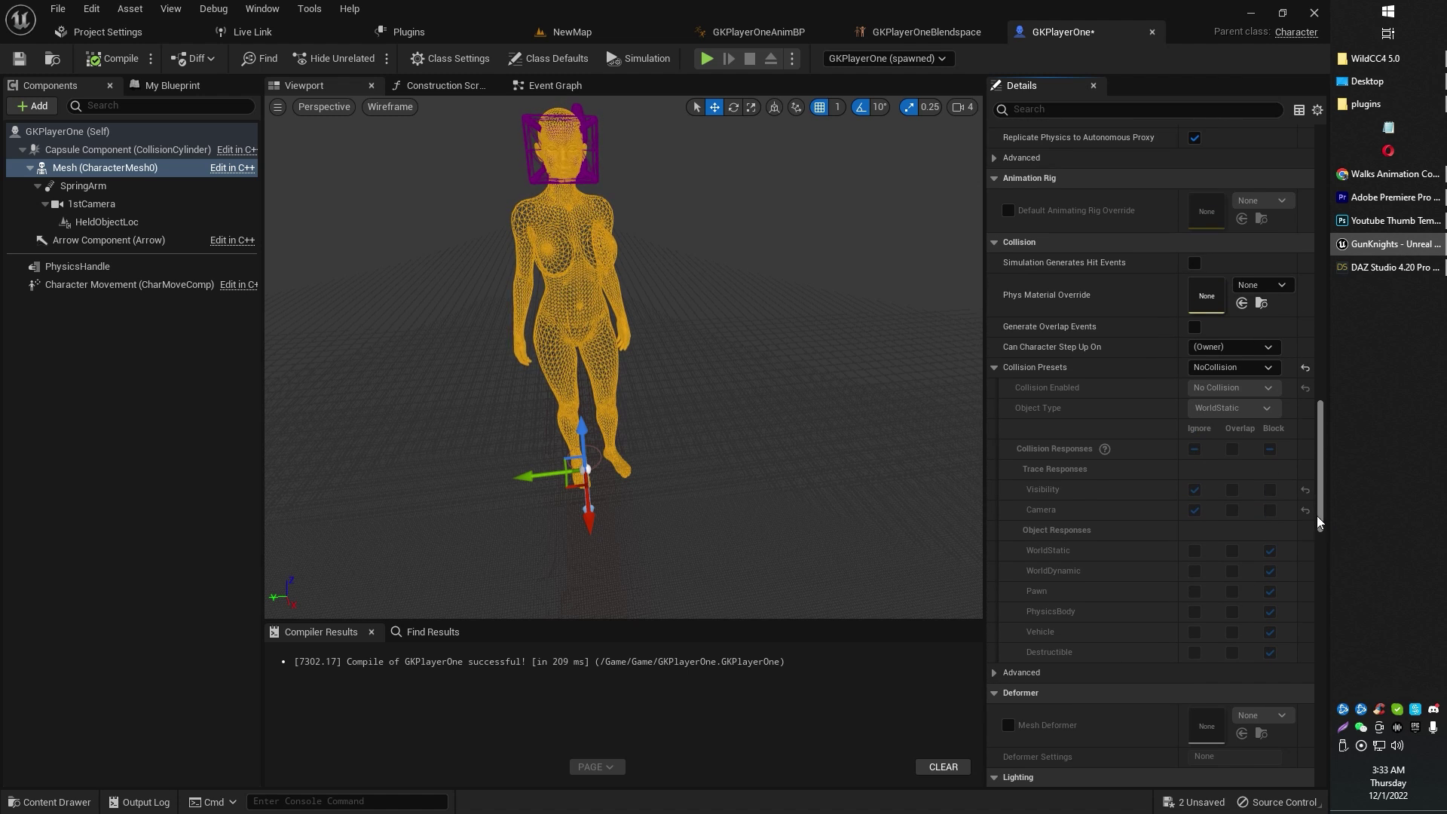
click(1218, 367)
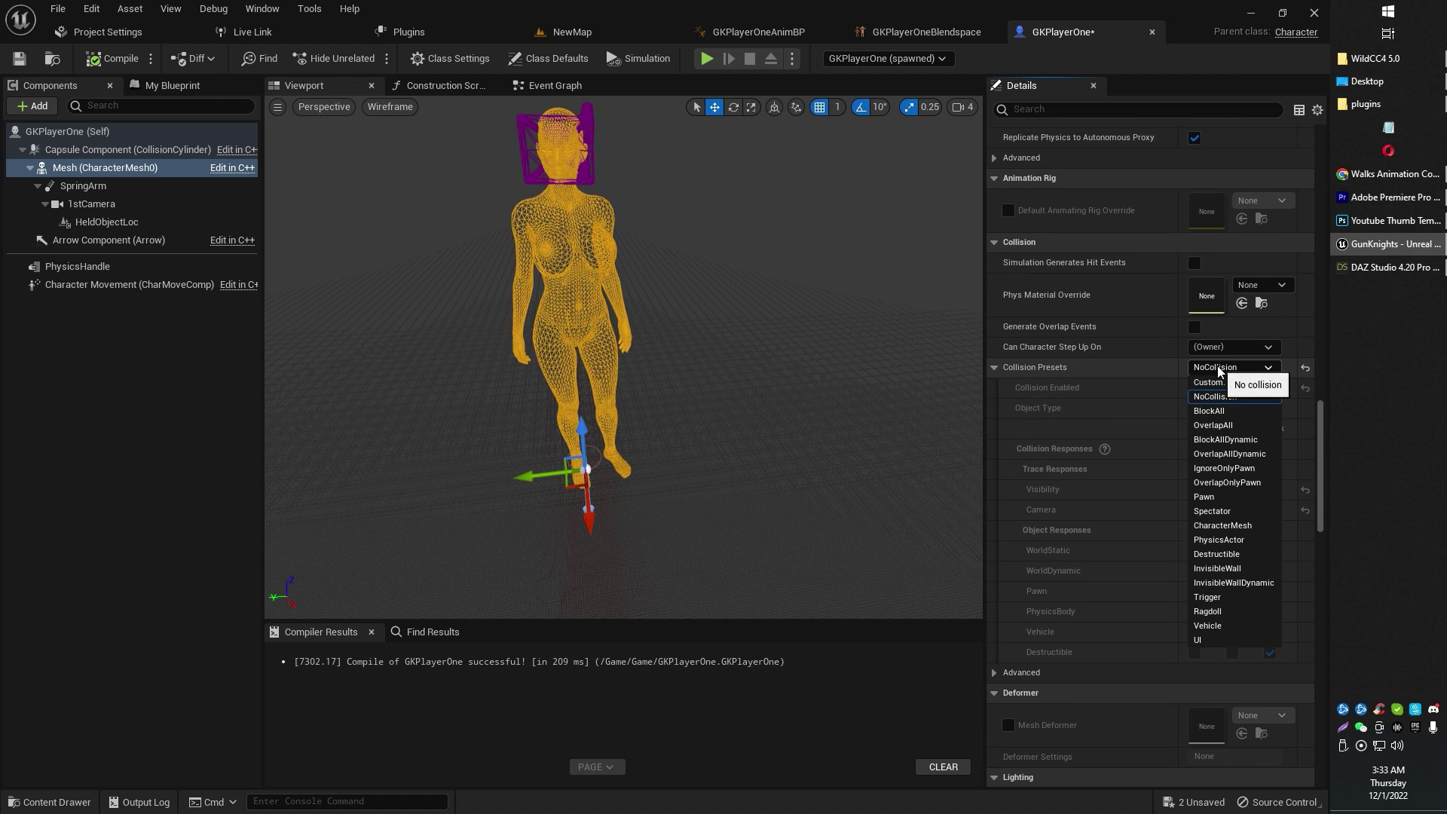
click(1216, 497)
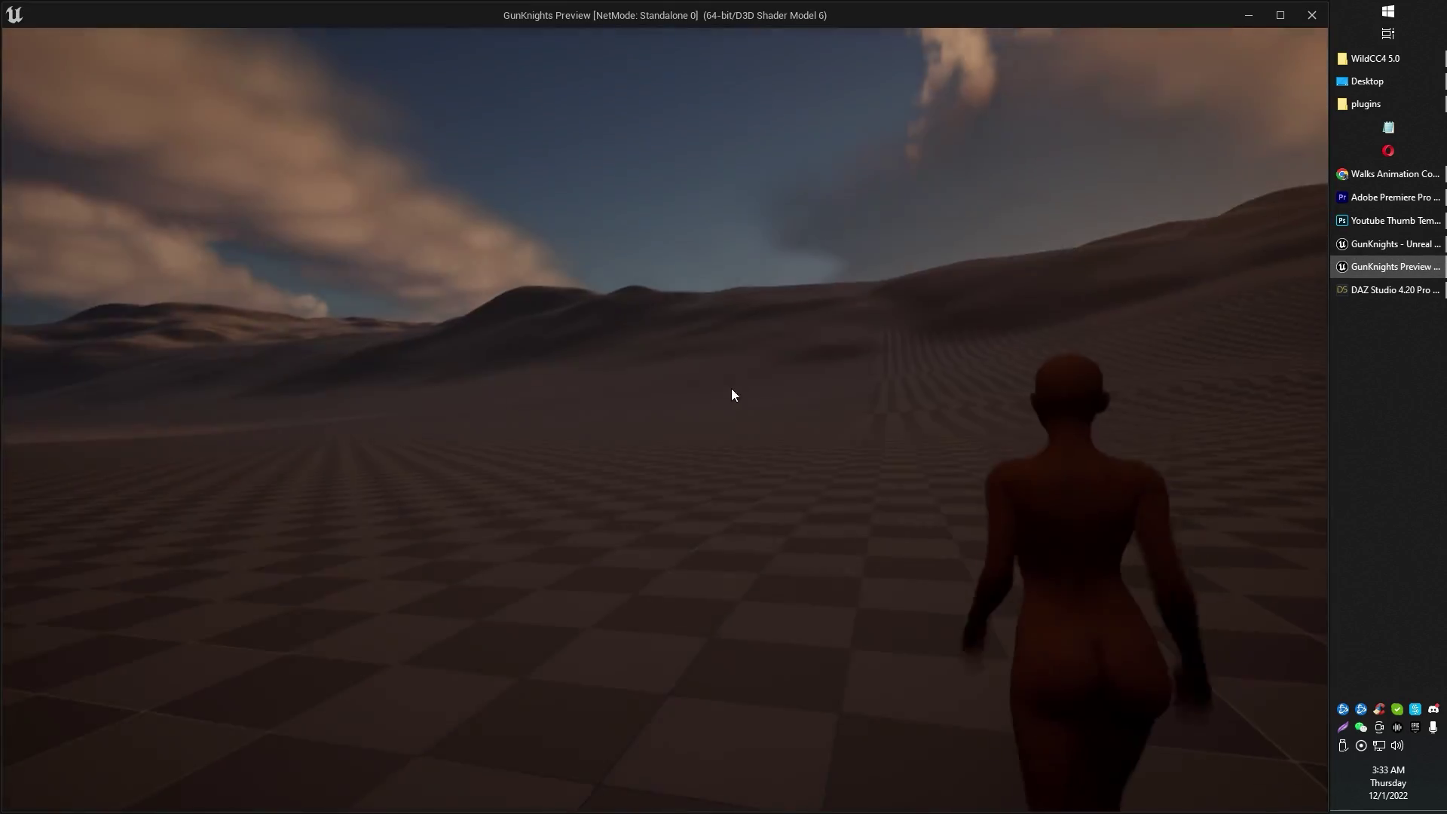
Check the Pawn collision preset in a wireframe game preview by walking the character backward, and end the preview.
click(731, 389)
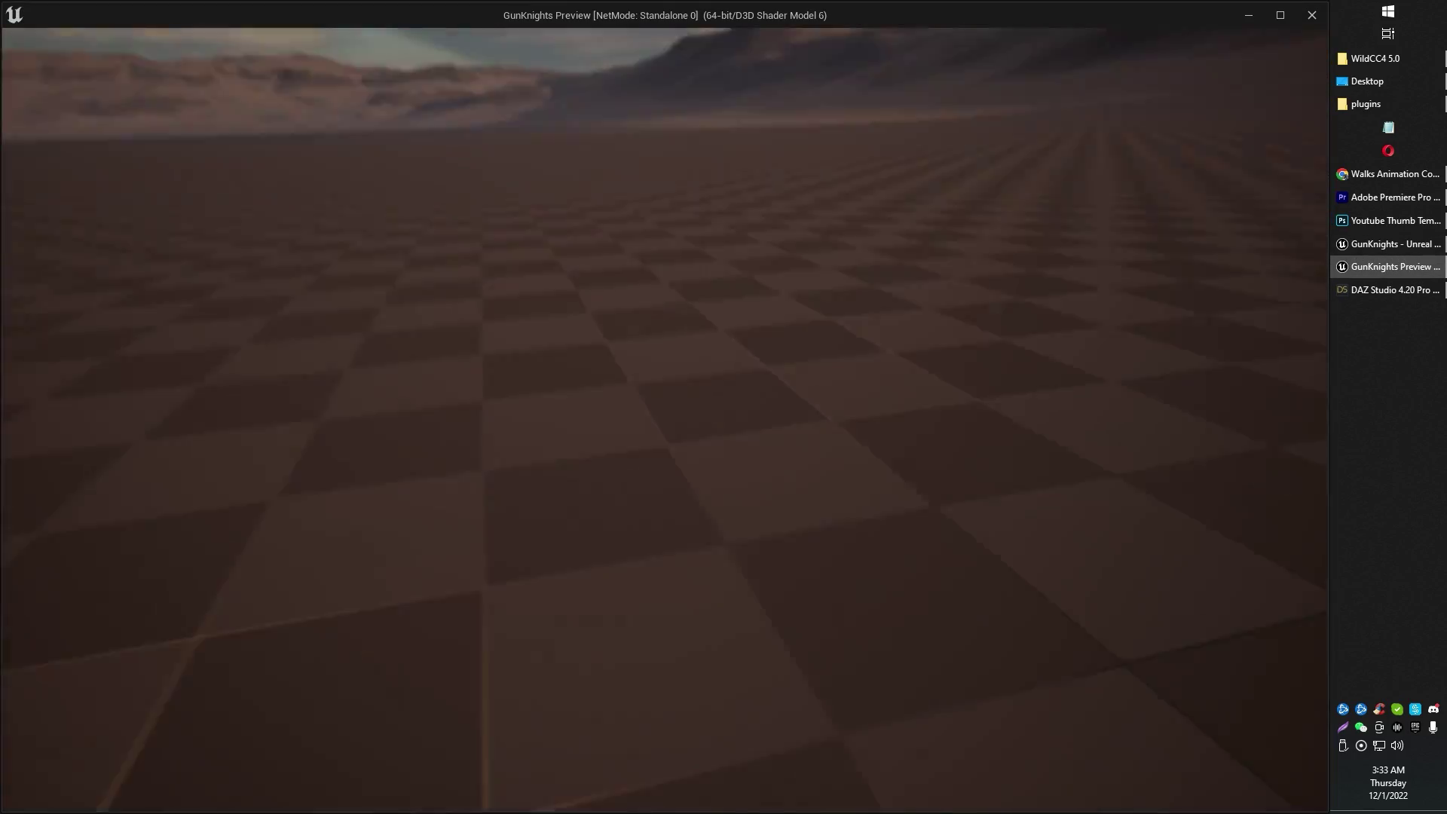
key(F1)
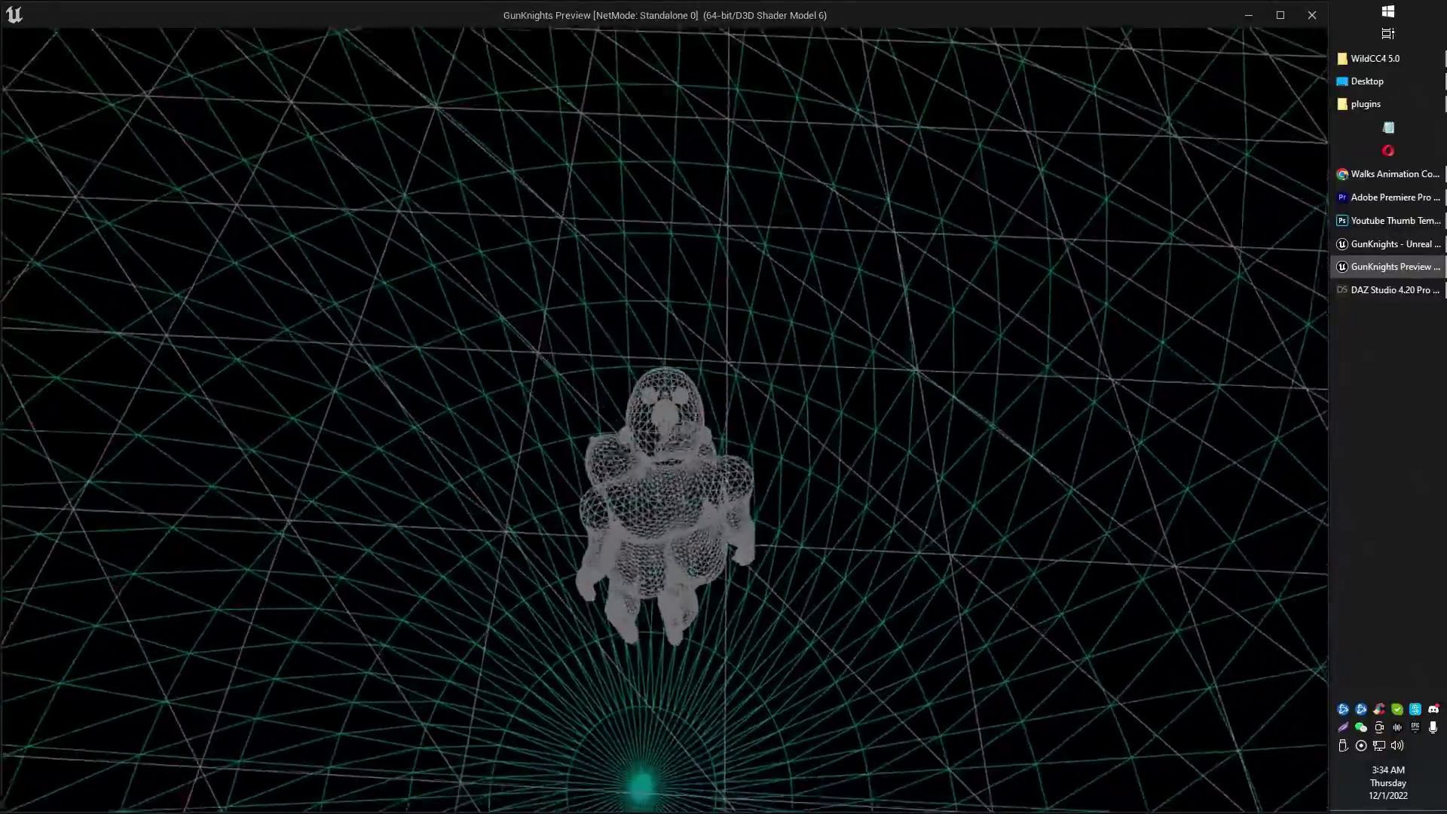
key(s)
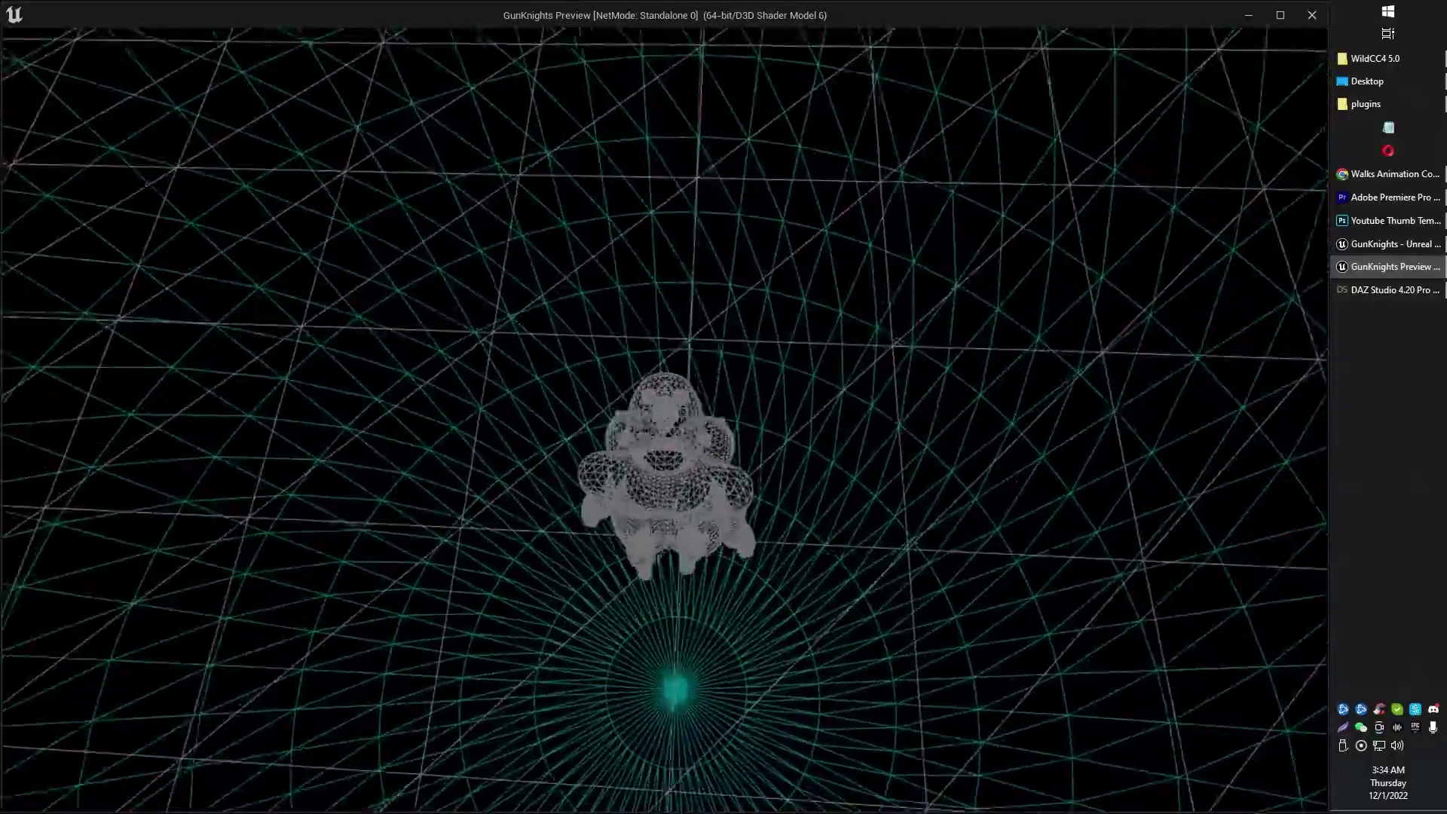
key(s)
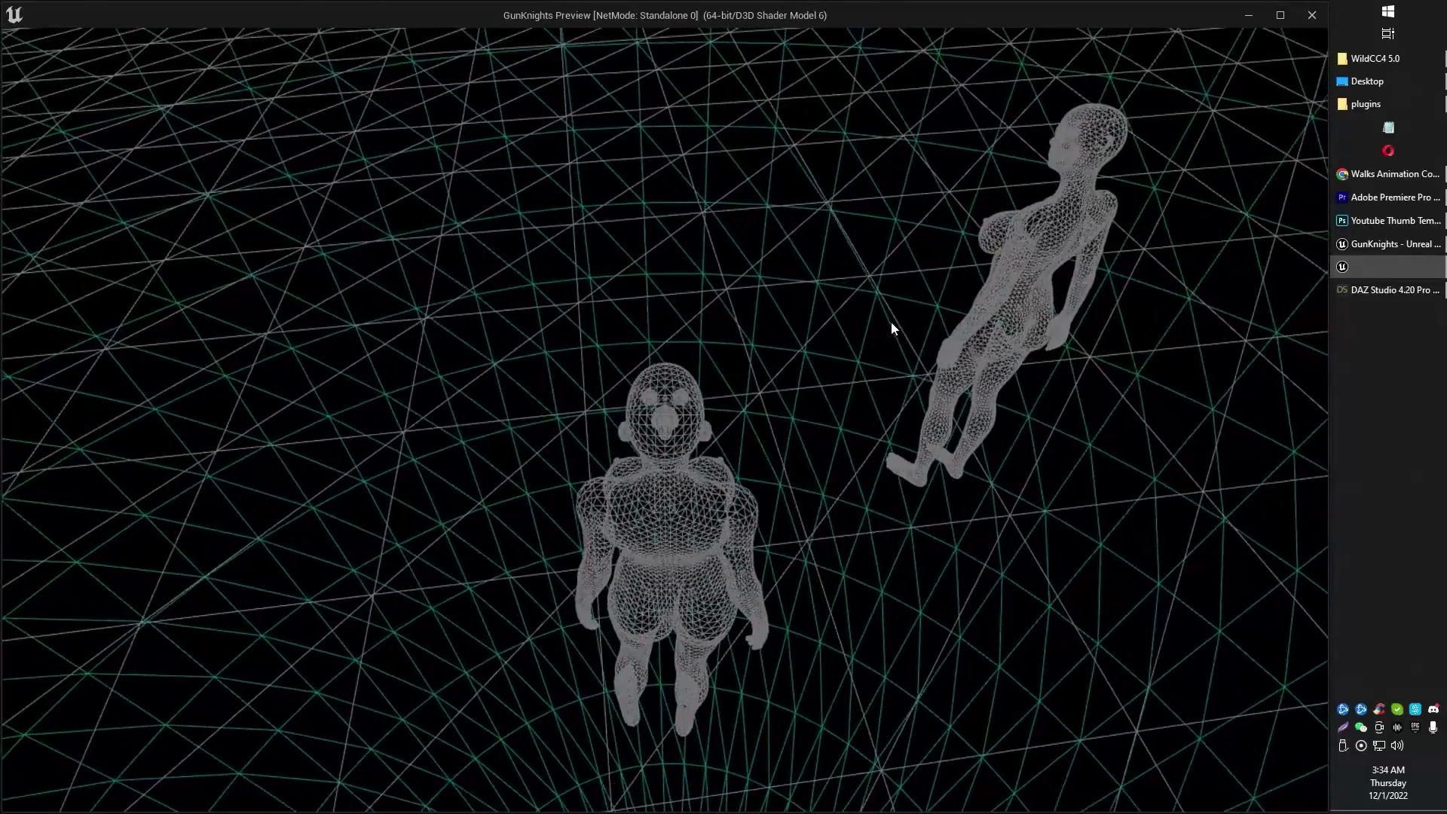
key(Escape)
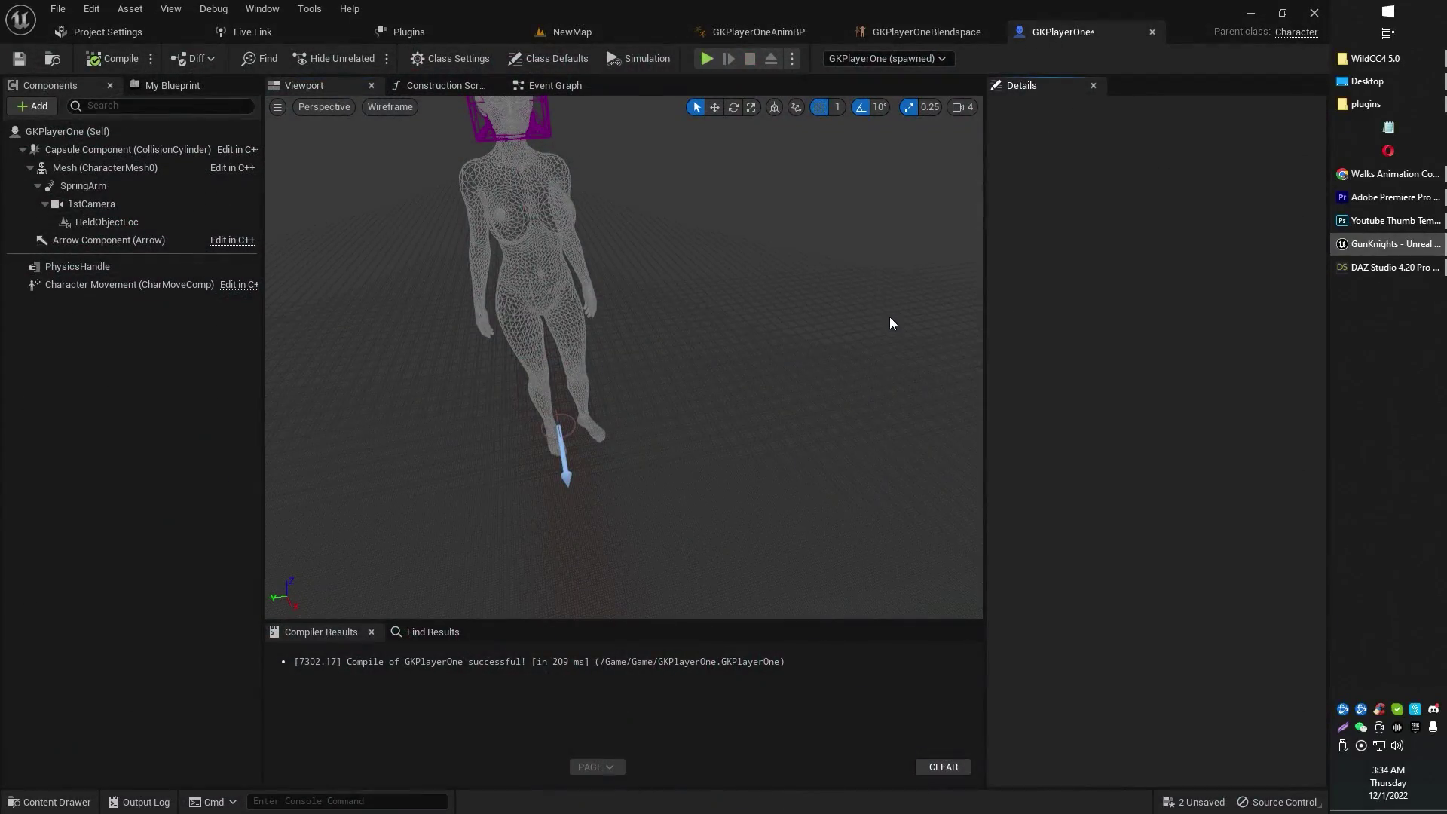
Compare the capsule and Mesh components, examining the Mesh's collision responses under the Pawn preset.
click(571, 431)
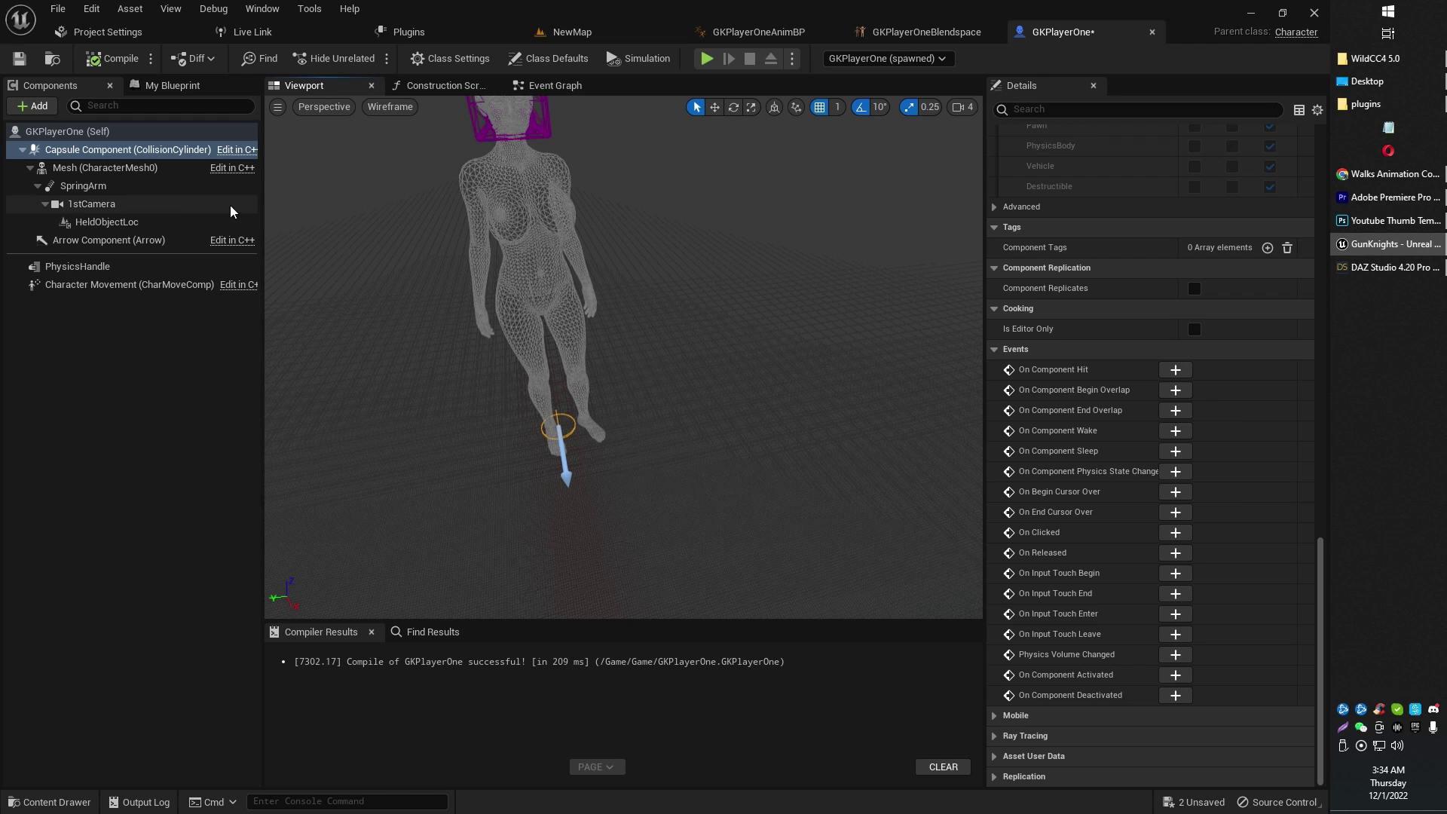
click(157, 172)
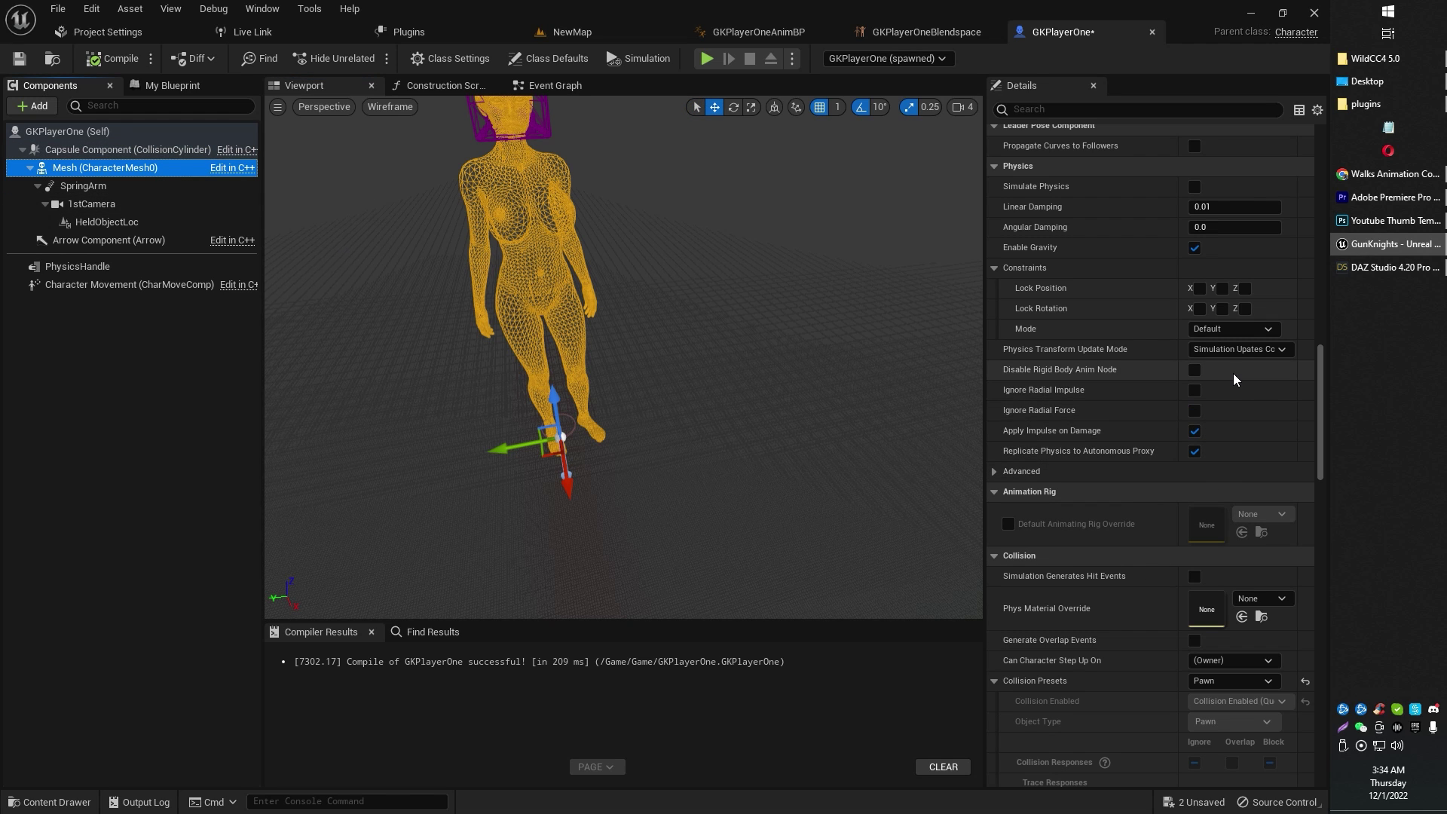
scroll(1171, 406, down, 5)
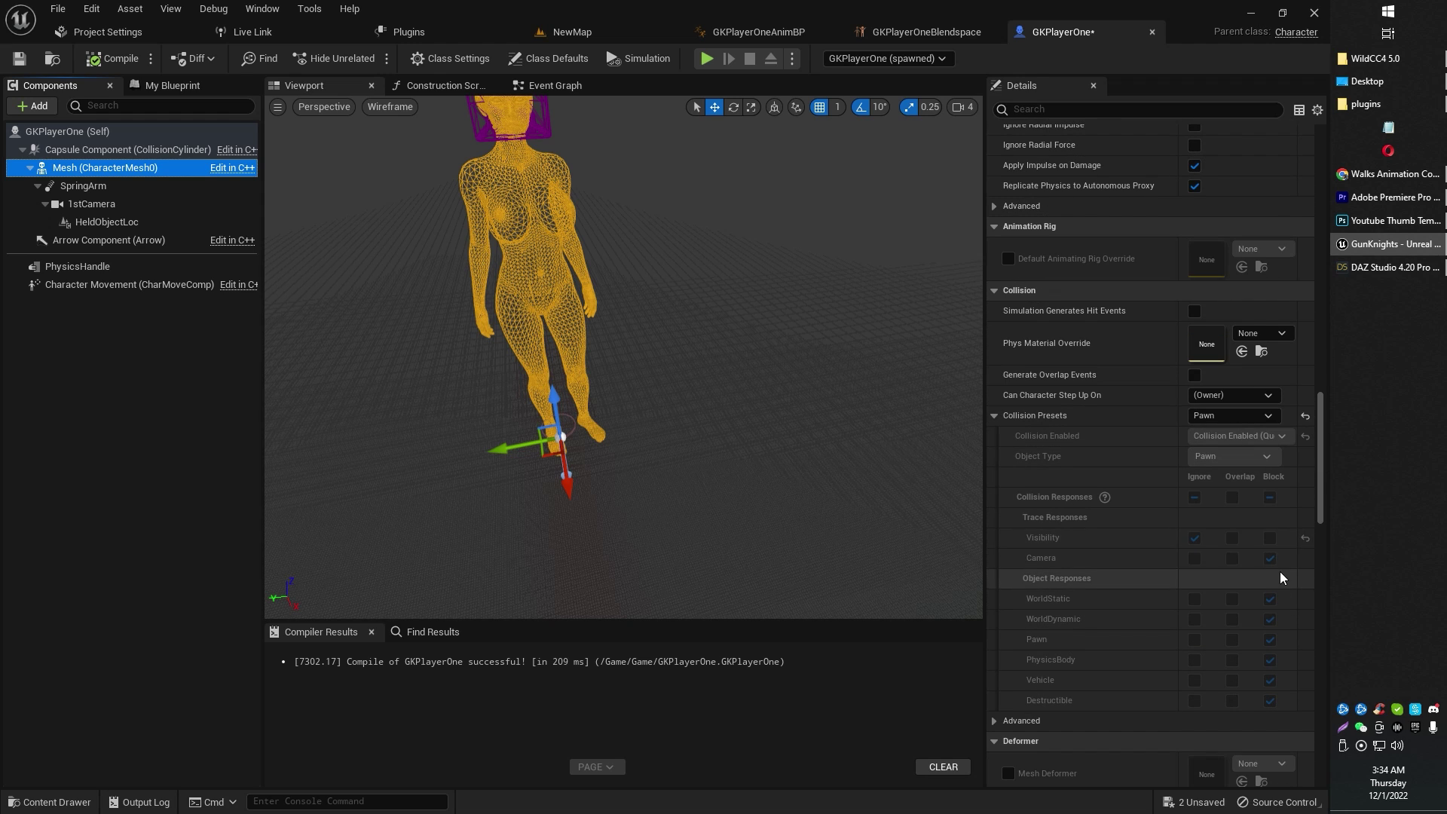
right_drag(832, 366, 823, 384)
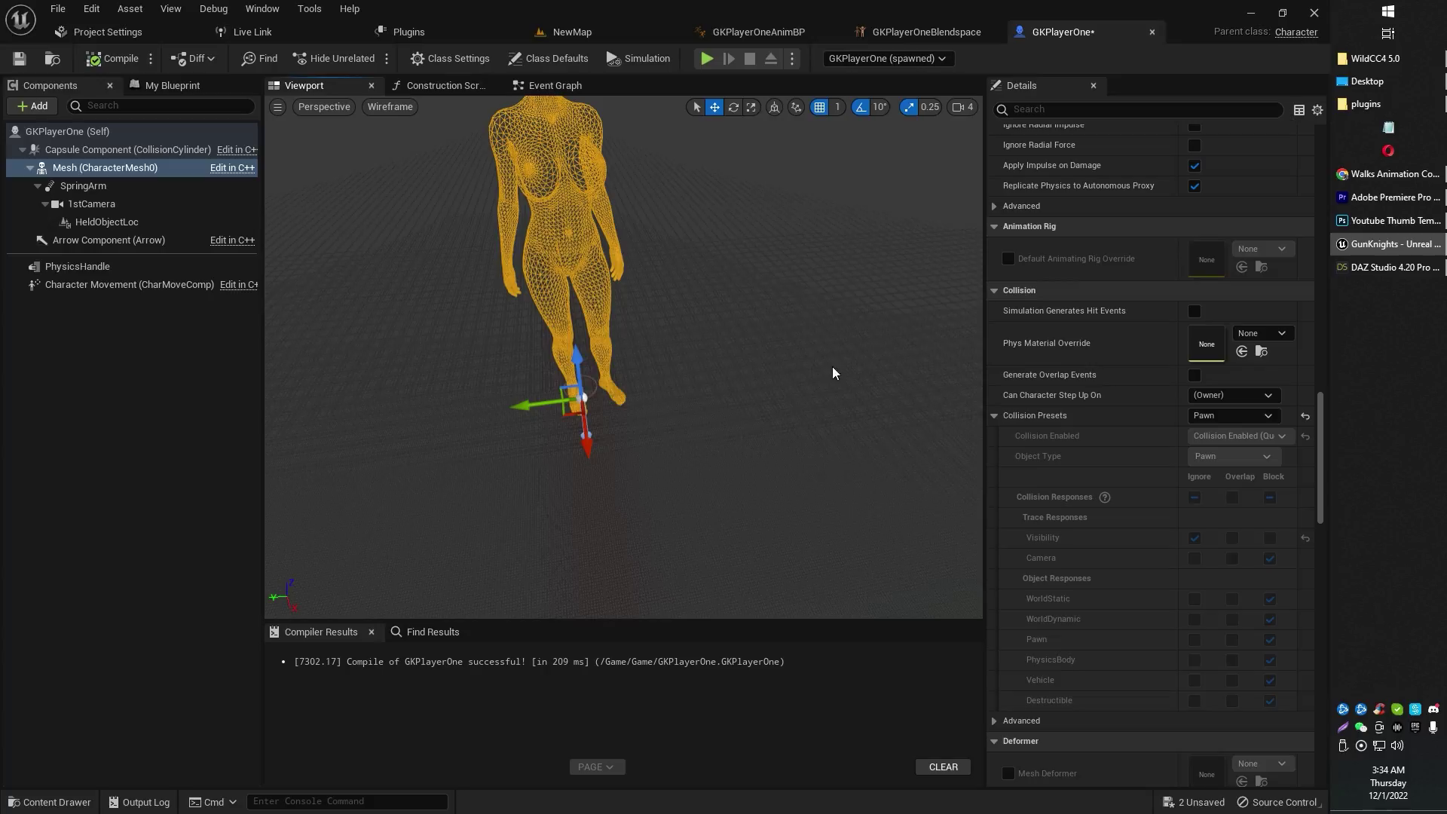
Run another wireframe game preview, walk the character forward to check its movement and ground contact, and end the preview.
key(alt+p)
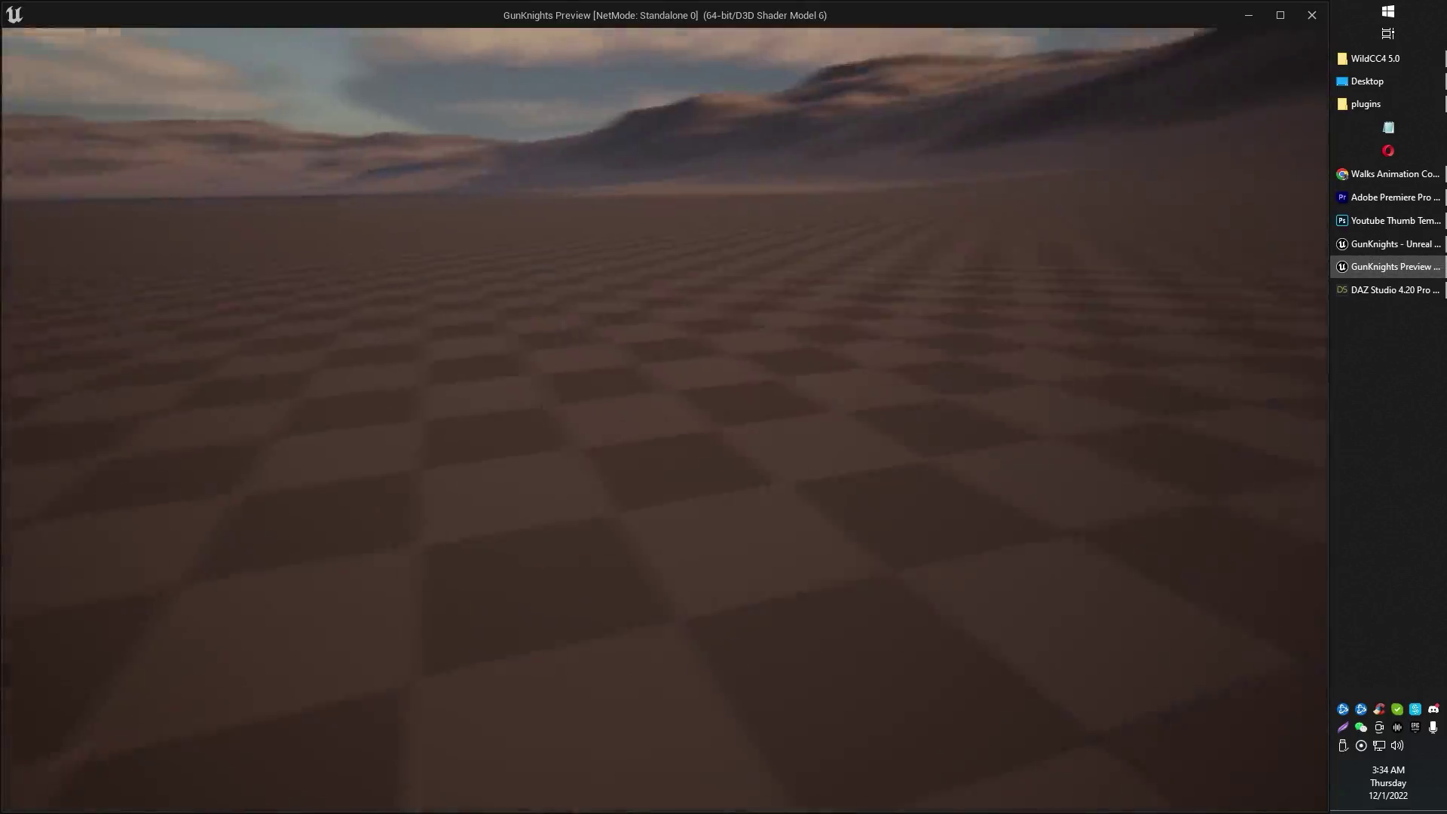
key(F1)
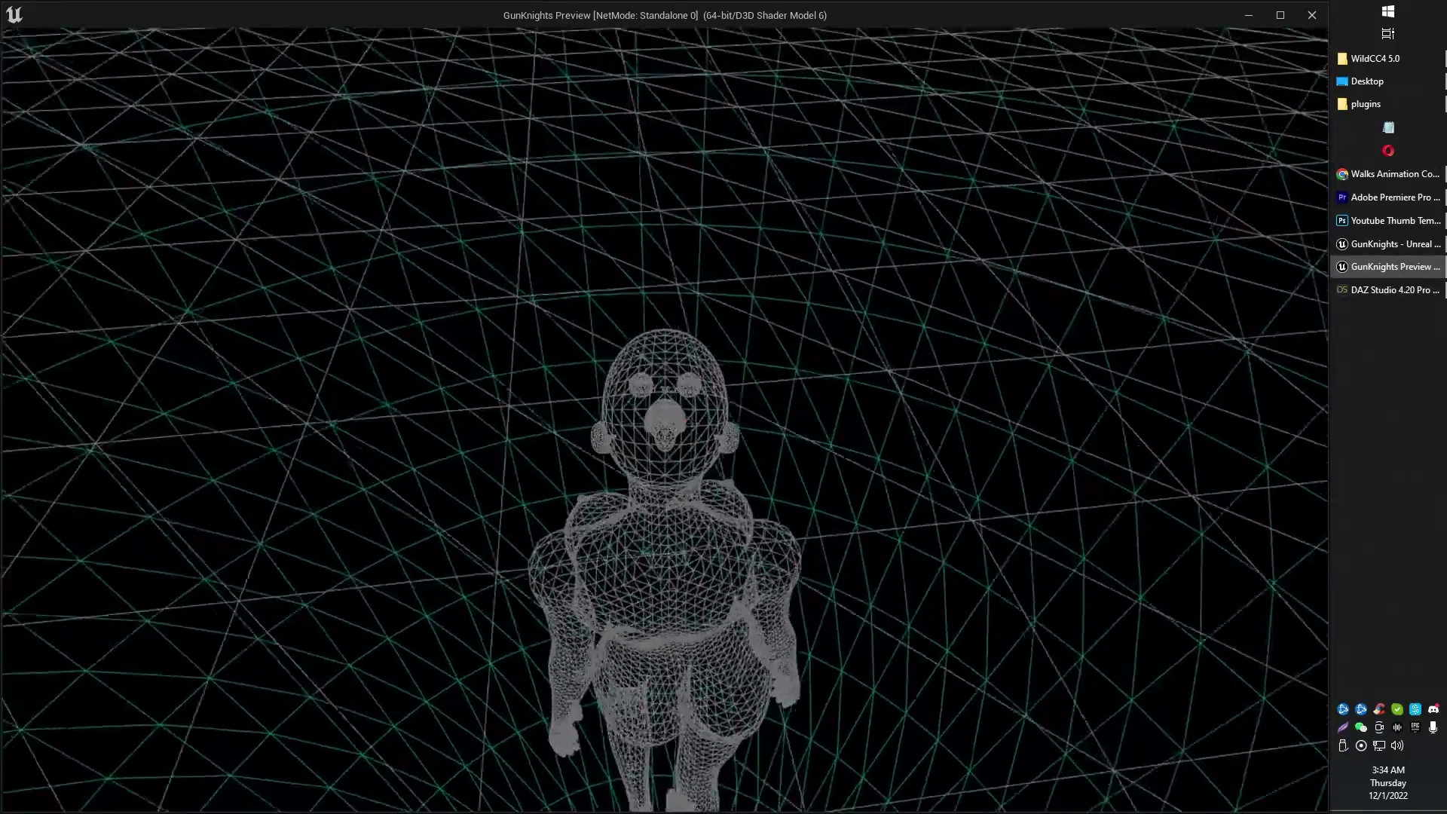
key(w)
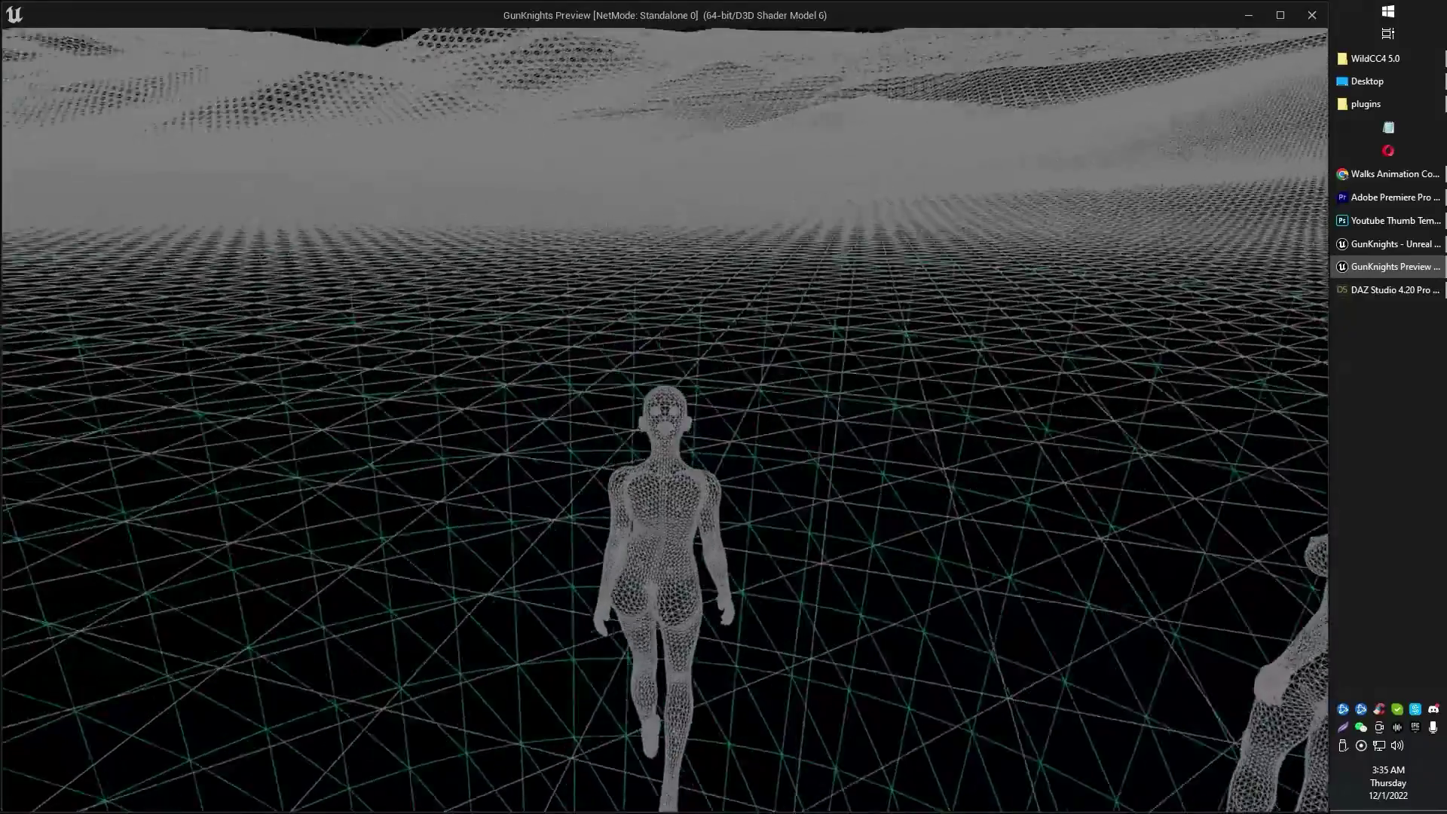
key(Escape)
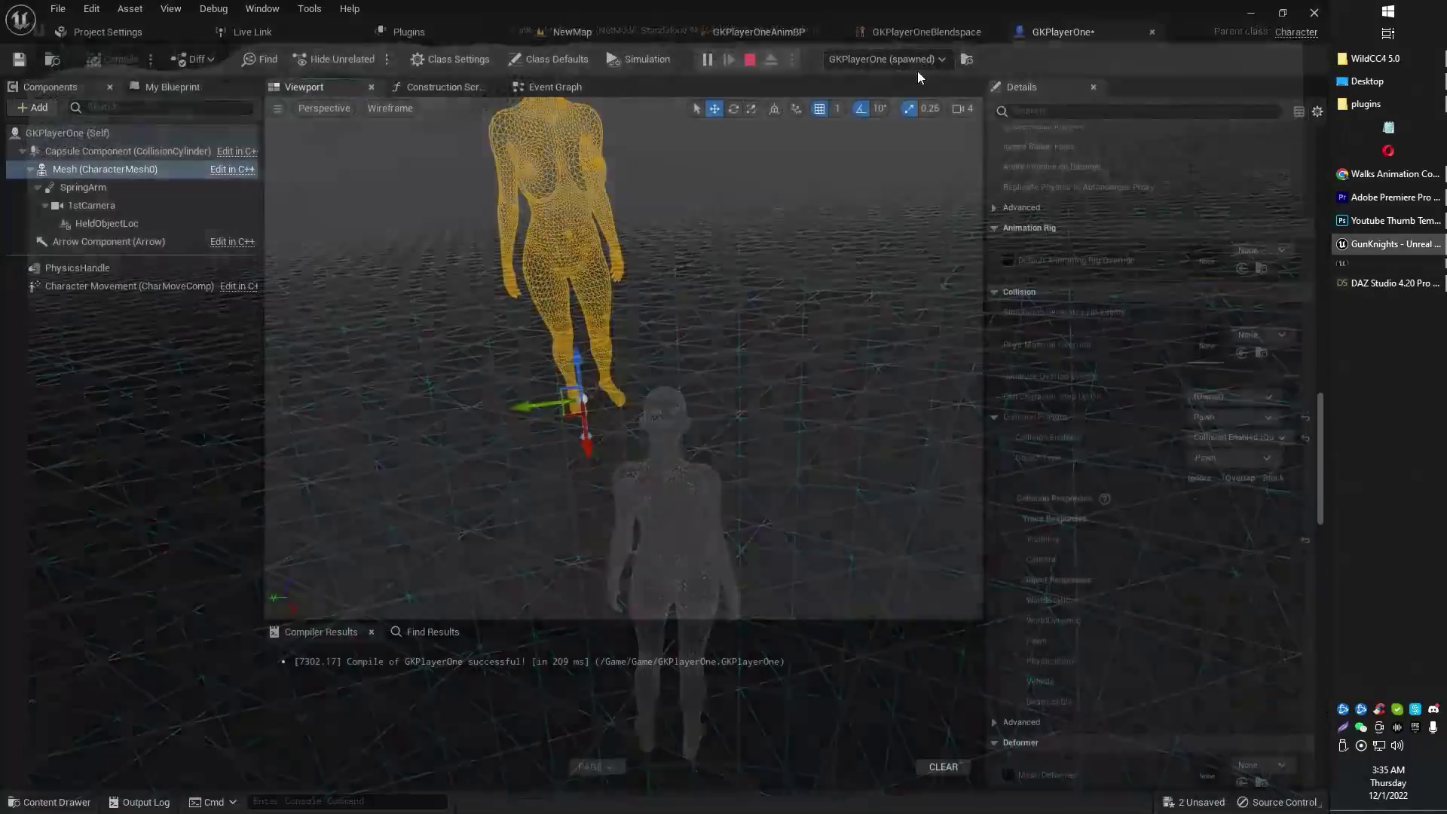
Inspect the character mesh in the blueprint viewport from the feet and capsule up to the head and camera.
right_drag(665, 253, 670, 193)
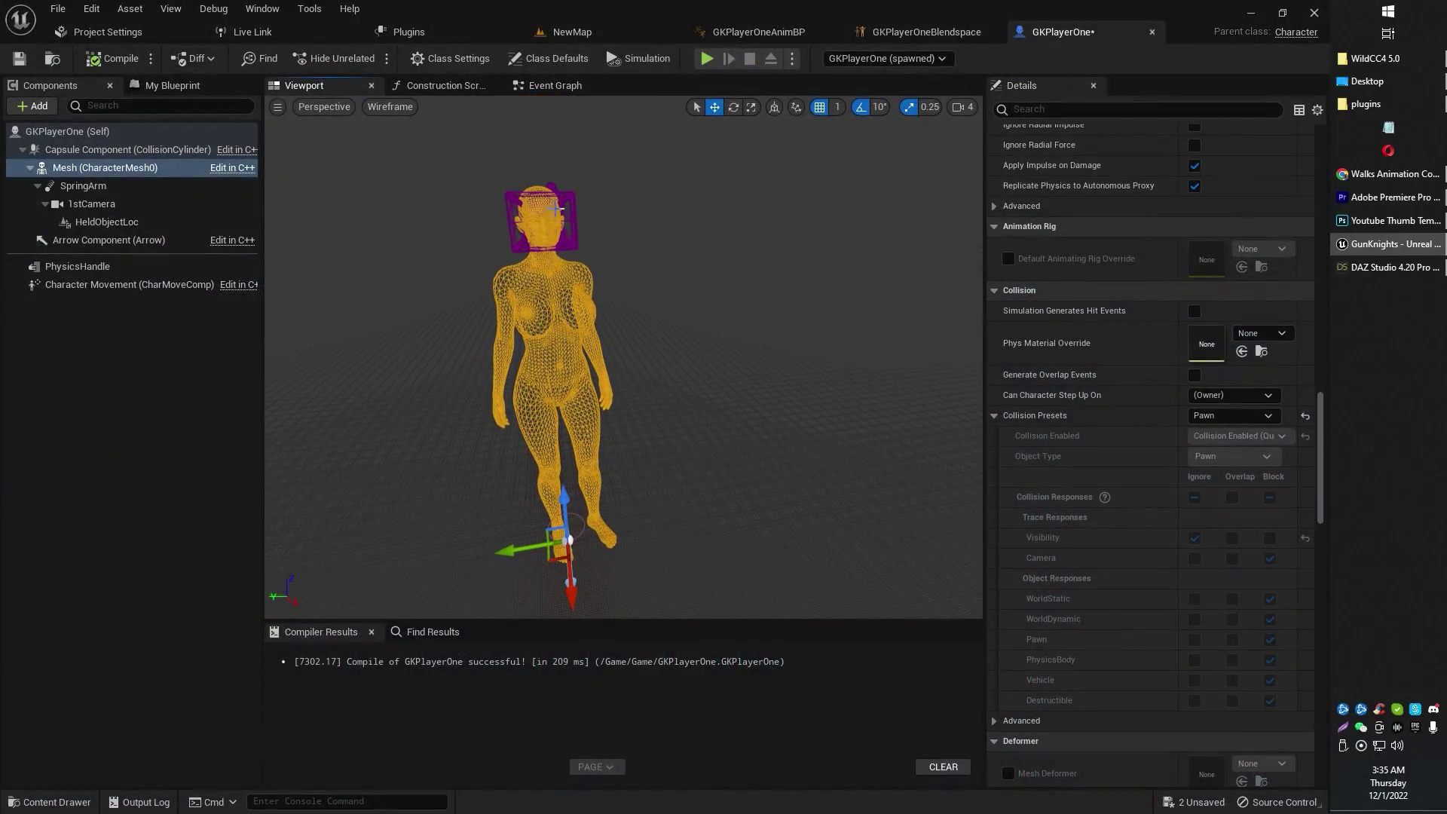
scroll(620, 205, up, 5)
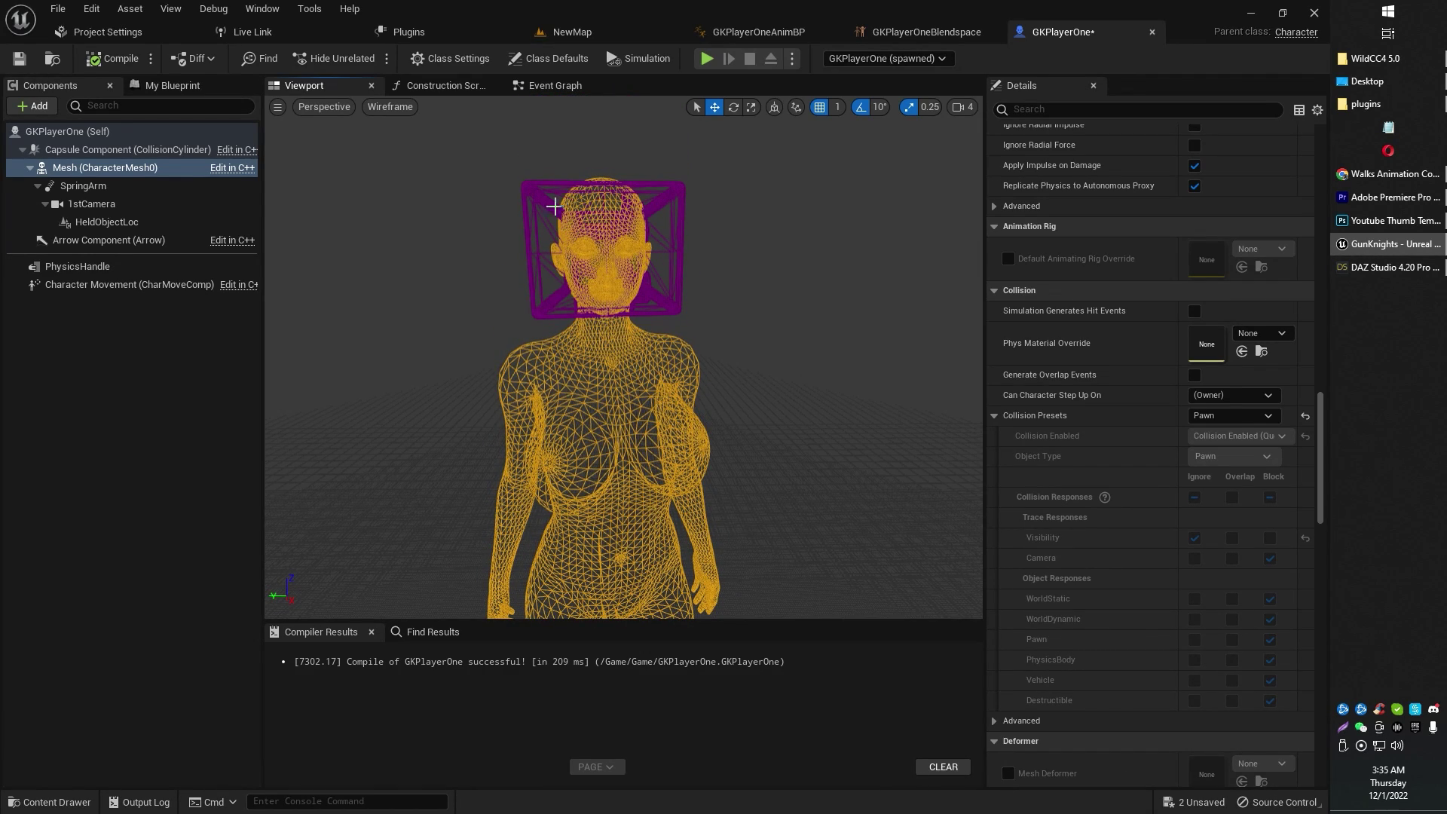
right_drag(724, 307, 706, 332)
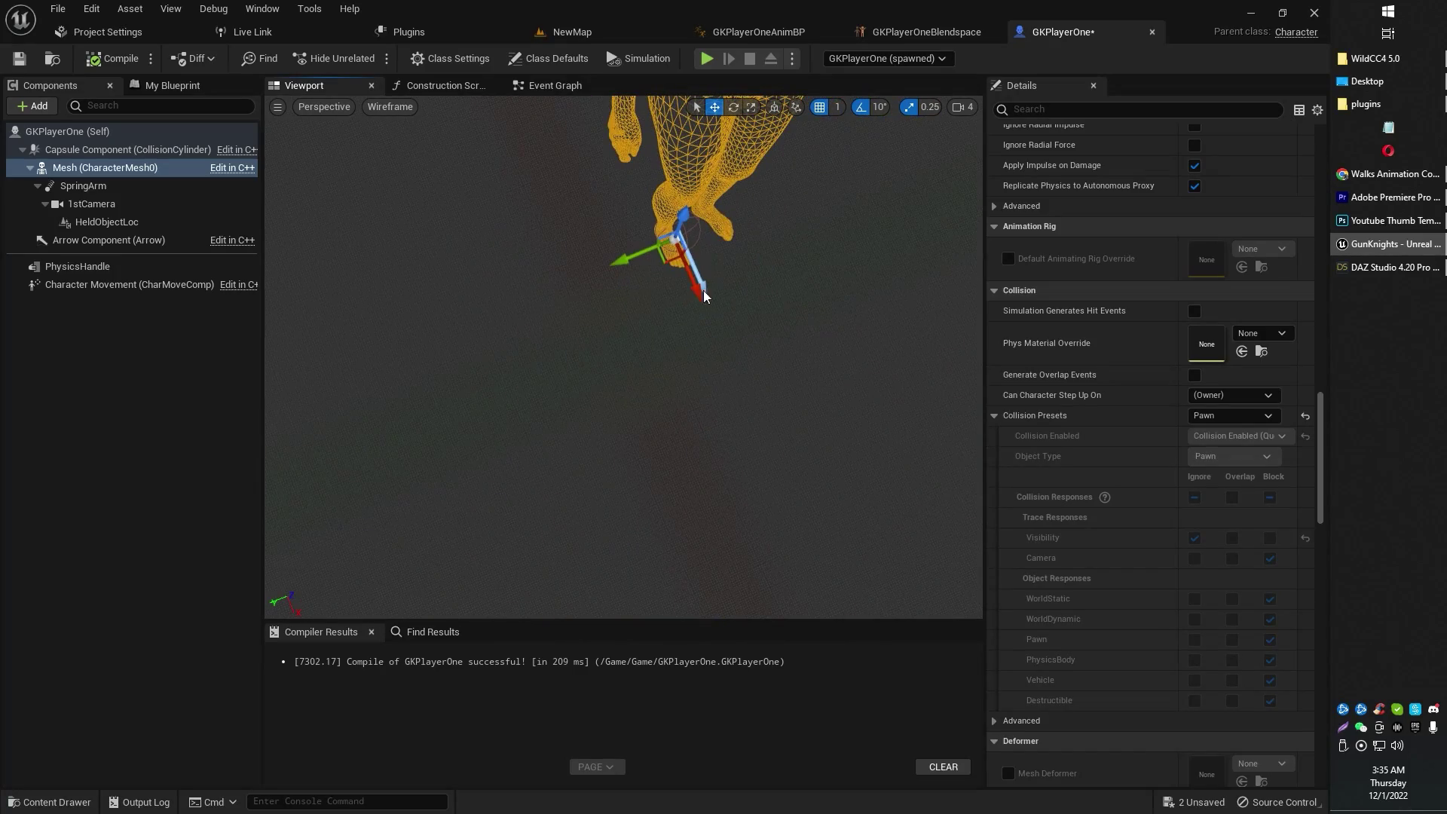
right_drag(694, 235, 682, 117)
key(w)
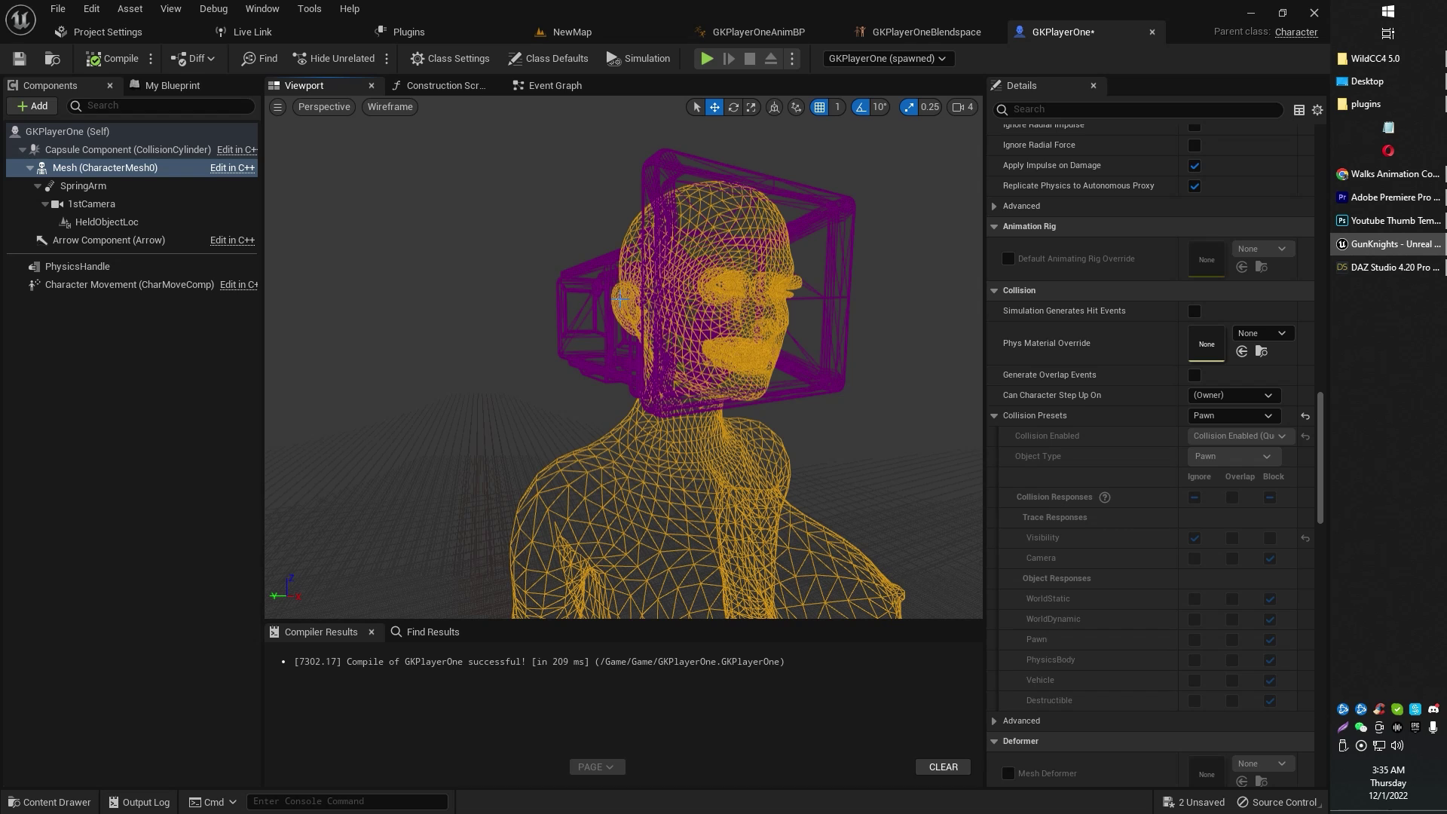
right_drag(562, 487, 604, 545)
key(s)
drag(786, 411, 807, 406)
Review the Mesh component's full list of collision responses and examine the character's upper body and camera from the side.
click(118, 171)
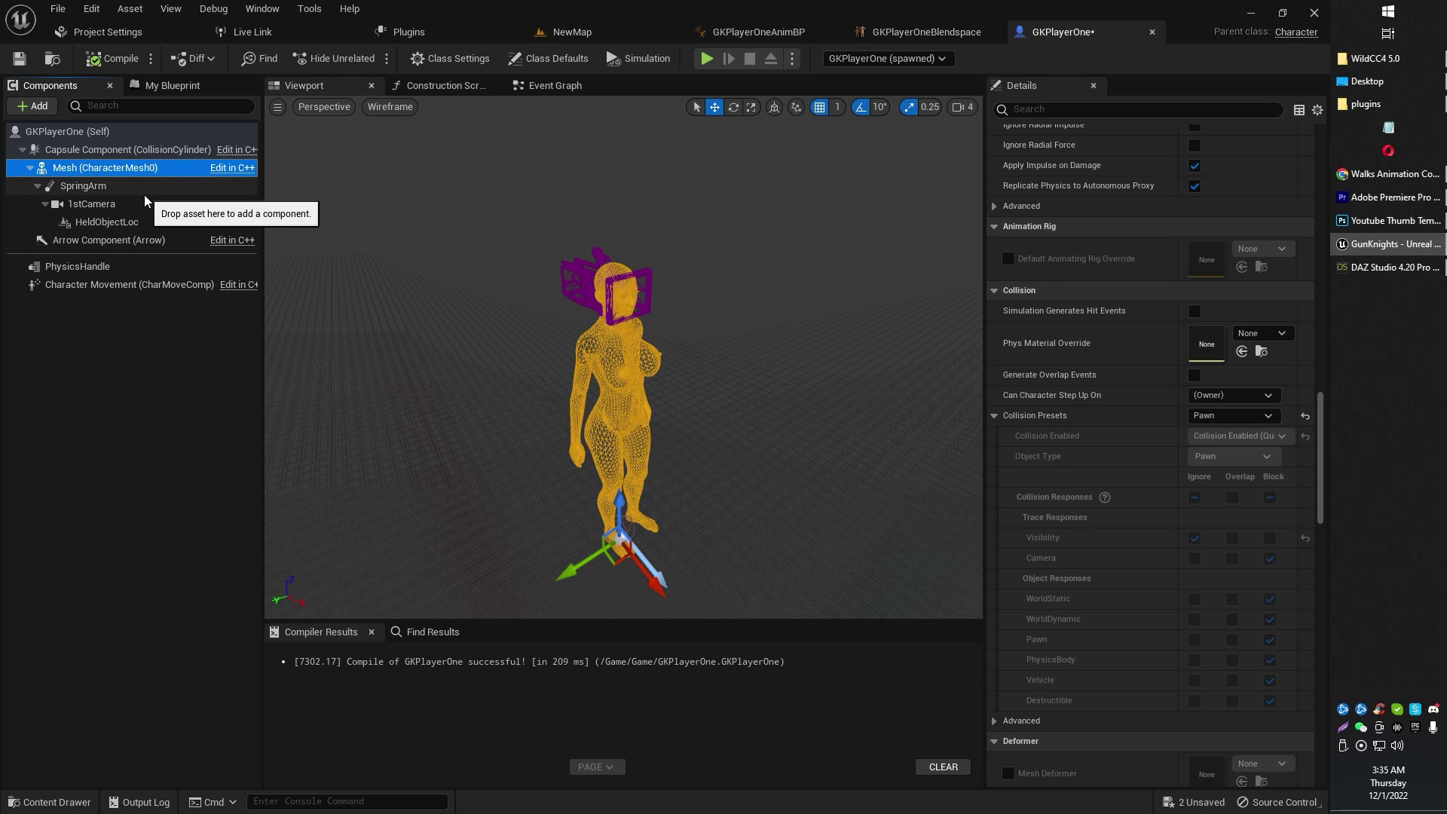
mouse_move(1318, 505)
mouse_down()
mouse_move(1318, 536)
mouse_move(1323, 523)
mouse_up()
mouse_move(618, 422)
middle_down()
mouse_move(633, 369)
mouse_move(595, 422)
middle_up()
scroll(633, 368, up, 3)
scroll(595, 421, up, 2)
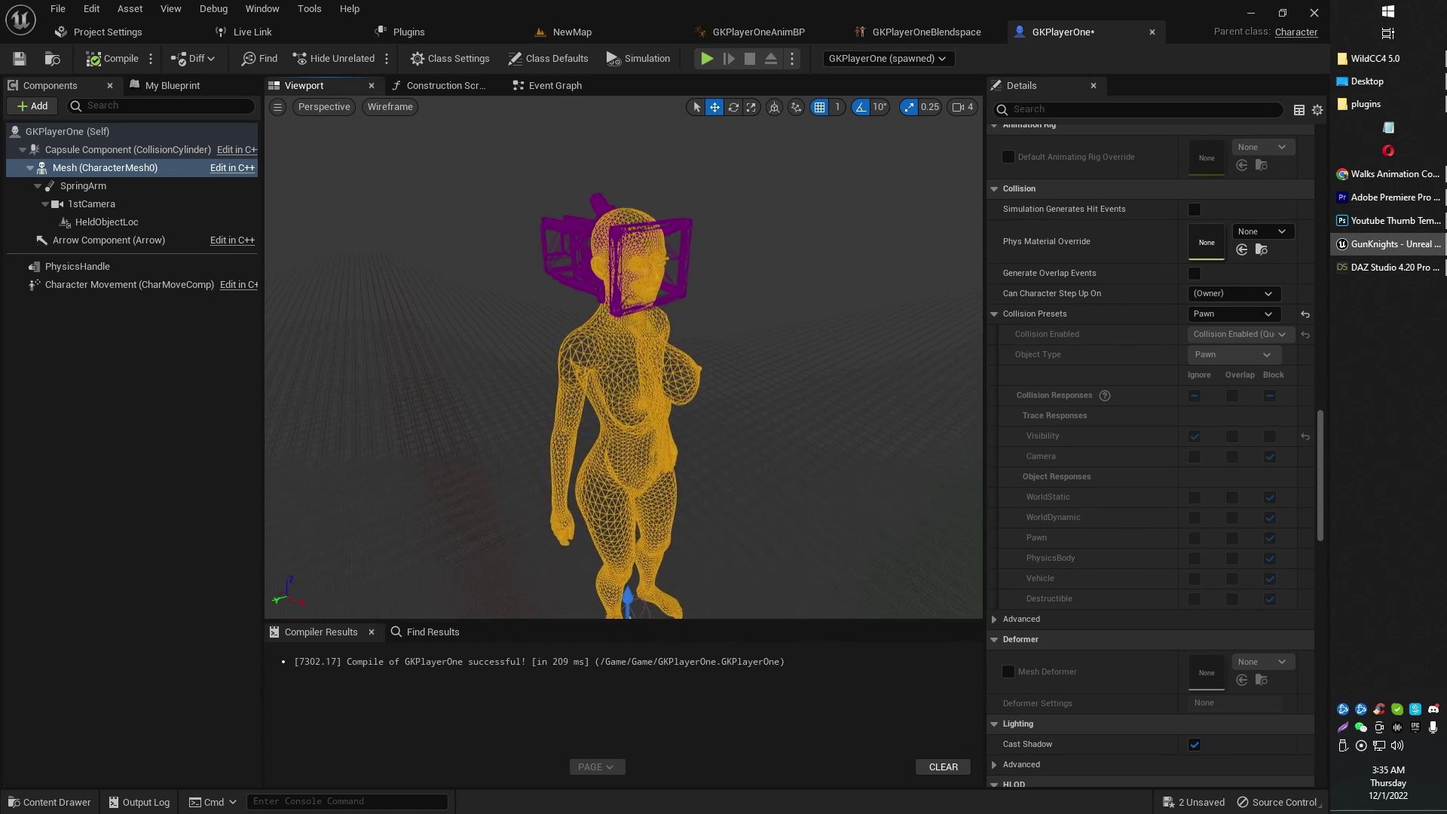
right_drag(765, 429, 836, 425)
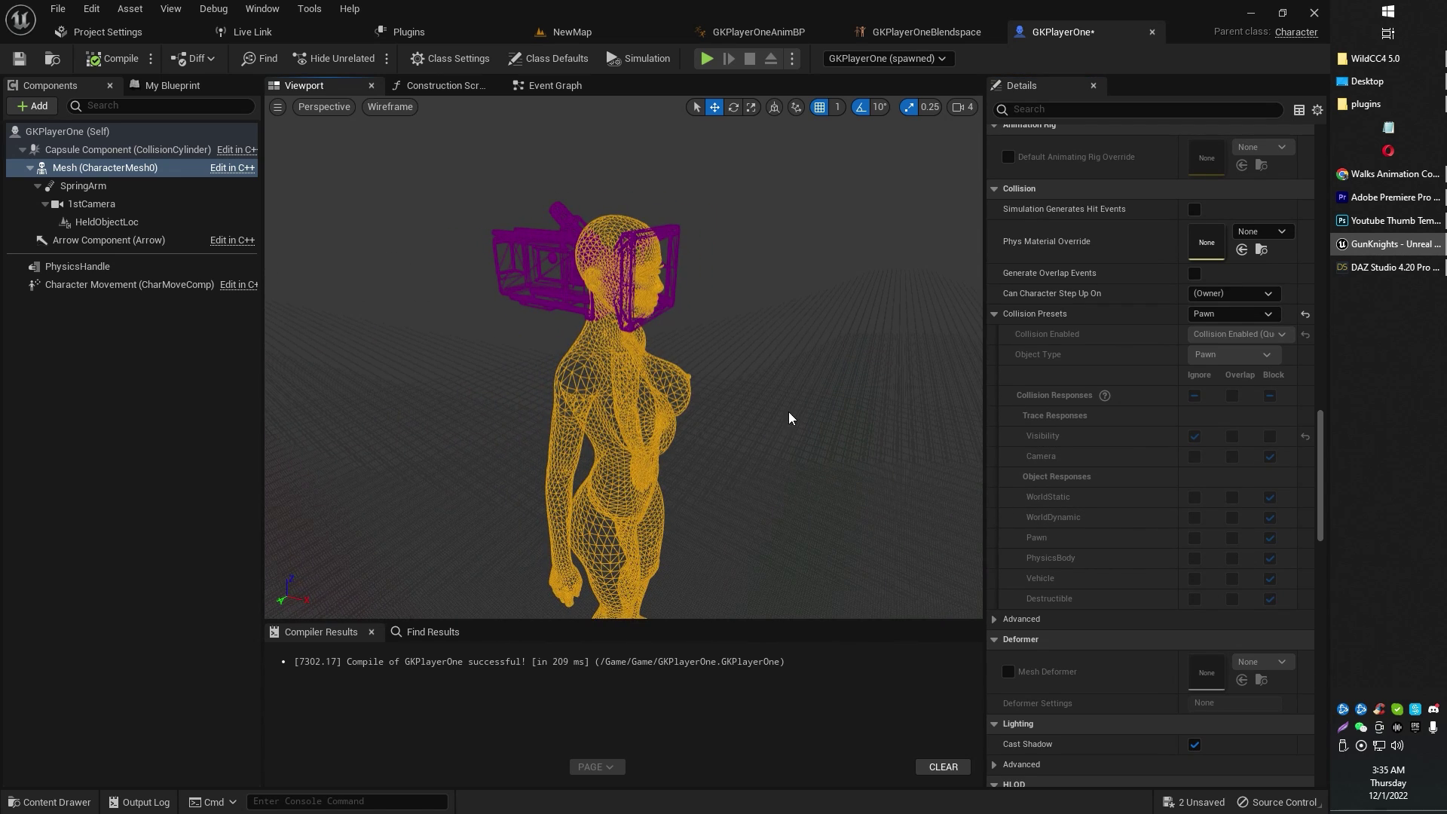
drag(852, 452, 852, 452)
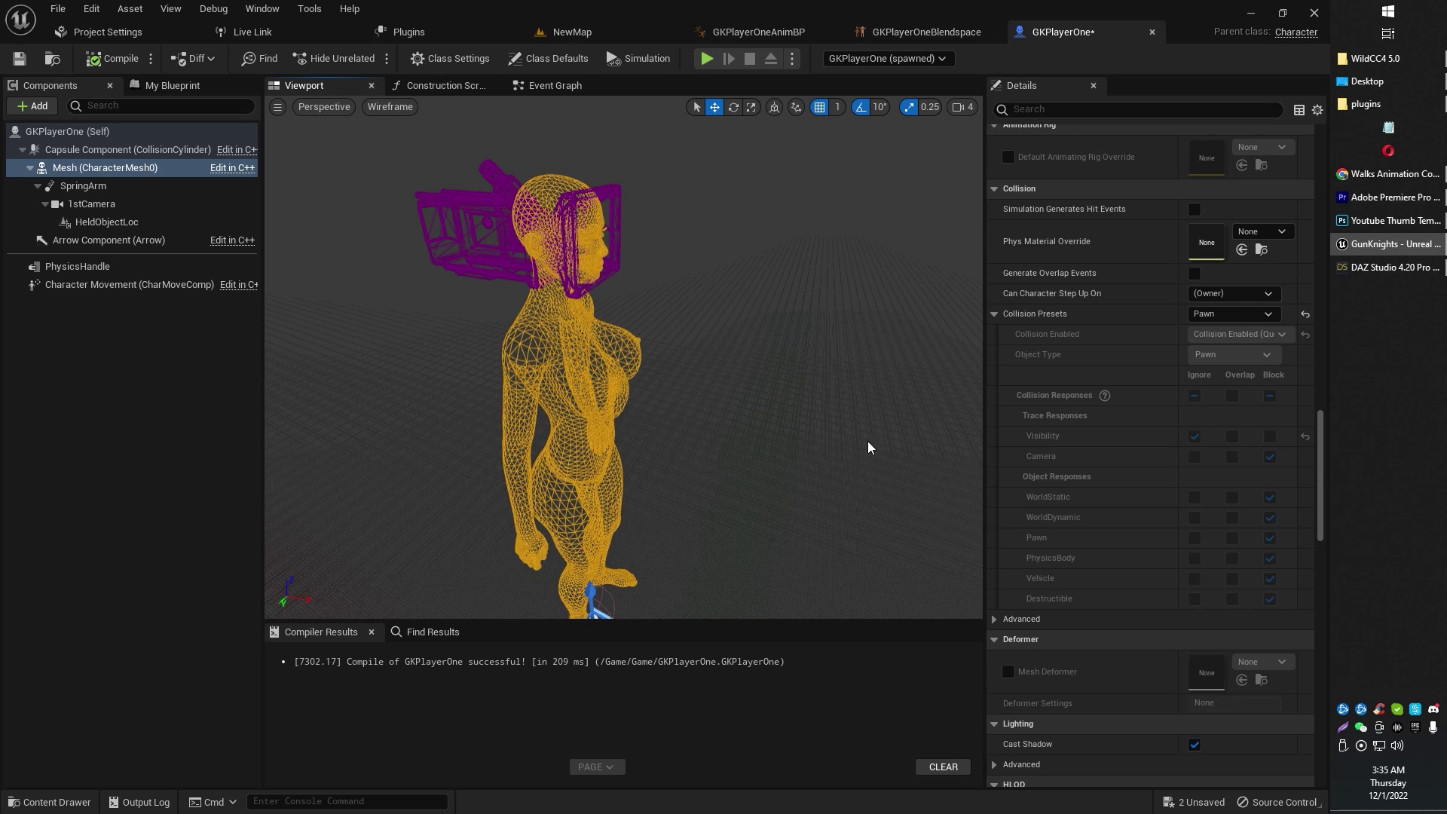